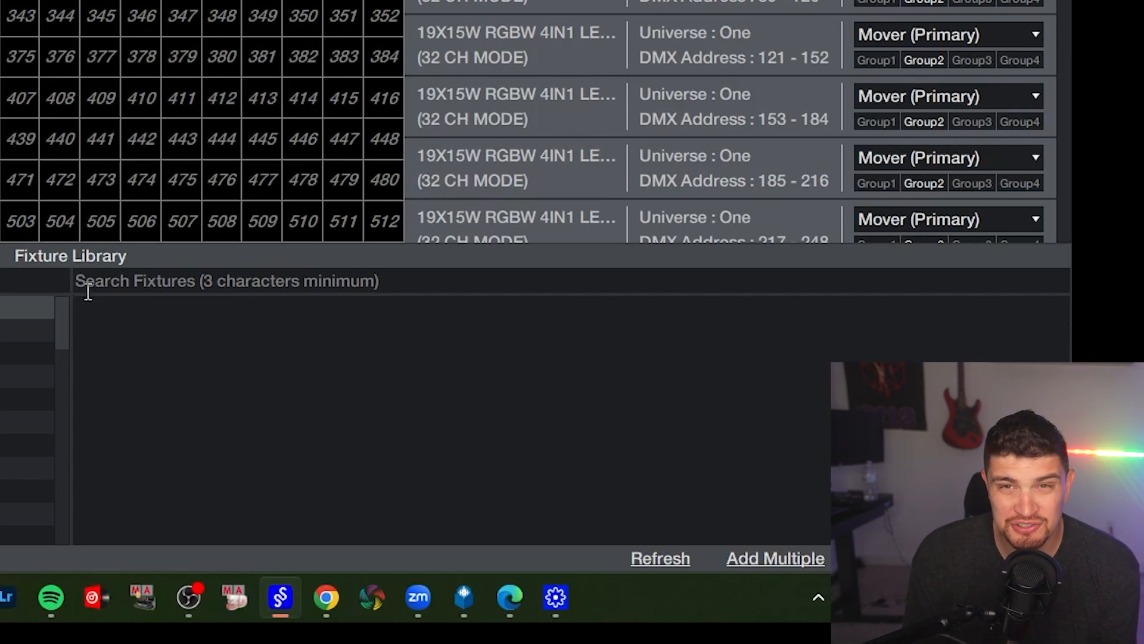
- Search the fixture library for "laser" and browse the matching fixtures
{"action": "type", "text": "laser"}
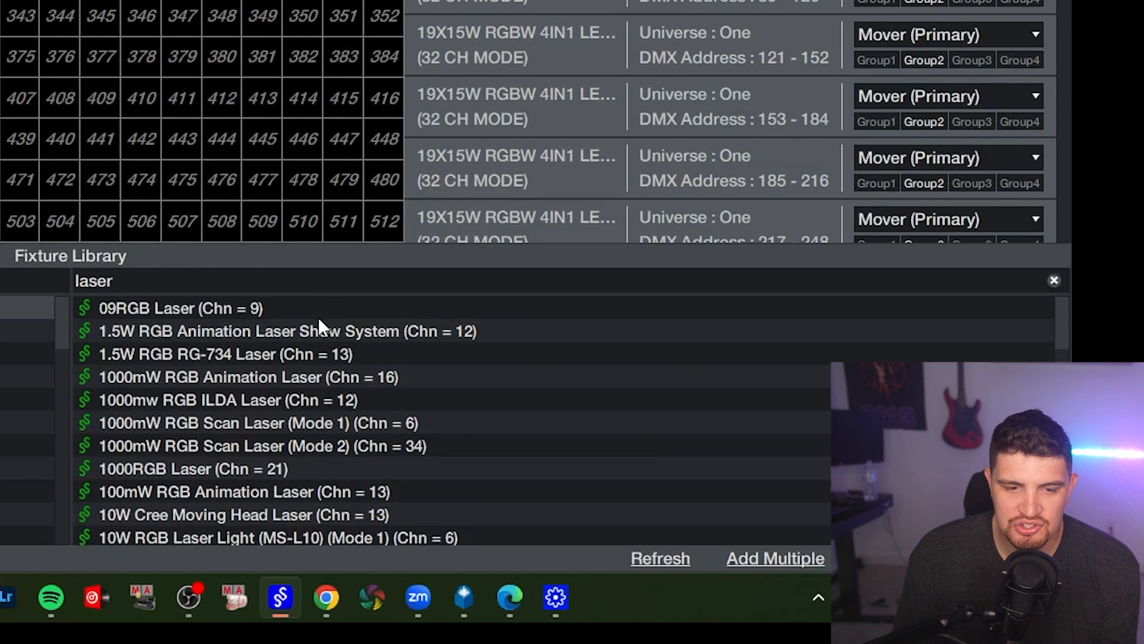
{"action": "scroll", "coordinate": [298, 346], "scroll_direction": "down", "scroll_amount": 10}
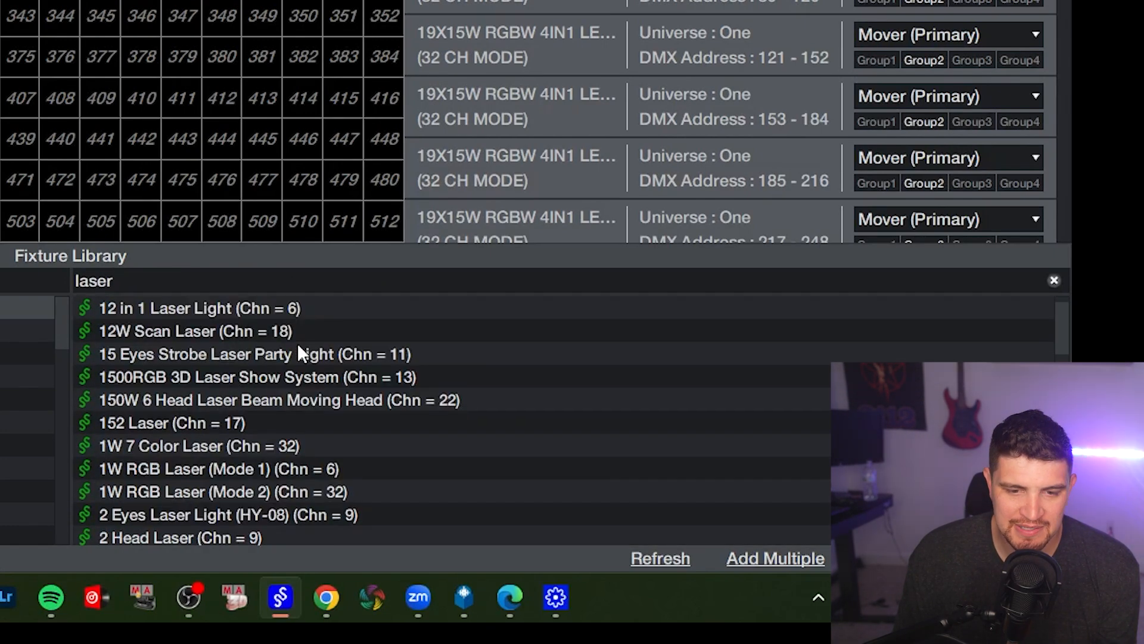
{"action": "scroll", "coordinate": [298, 347], "scroll_direction": "down", "scroll_amount": 4}
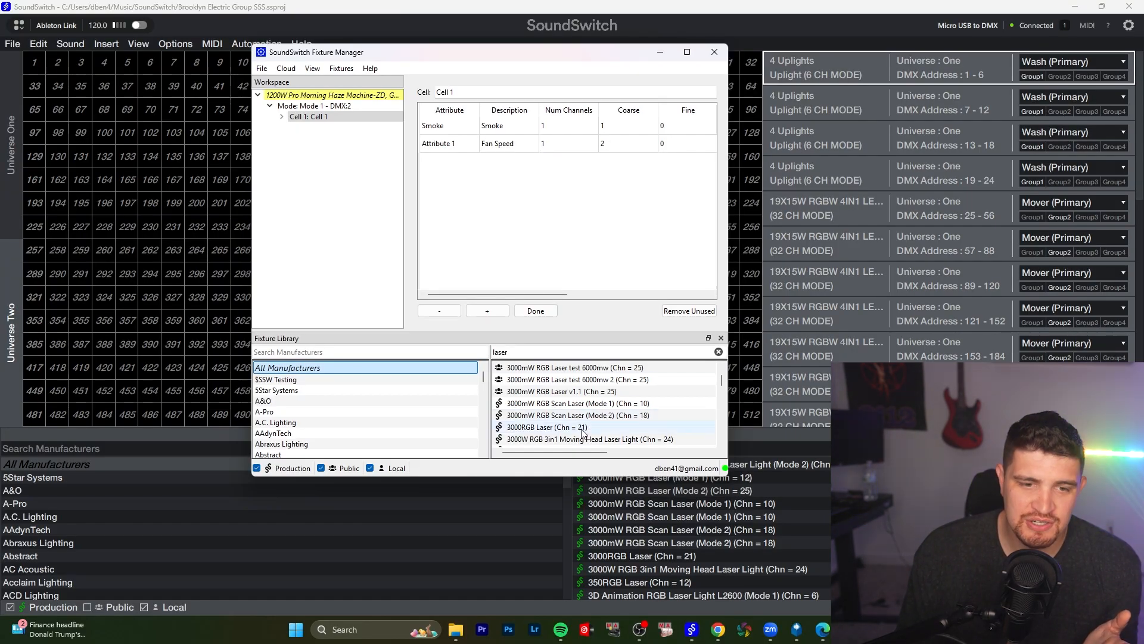
- Open the 3000mW RGB Scan Laser (Mode 2) in SoundSwitch Fixture Manager and expand its modes to examine the cell attributes
{"action": "double_click", "coordinate": [583, 415]}
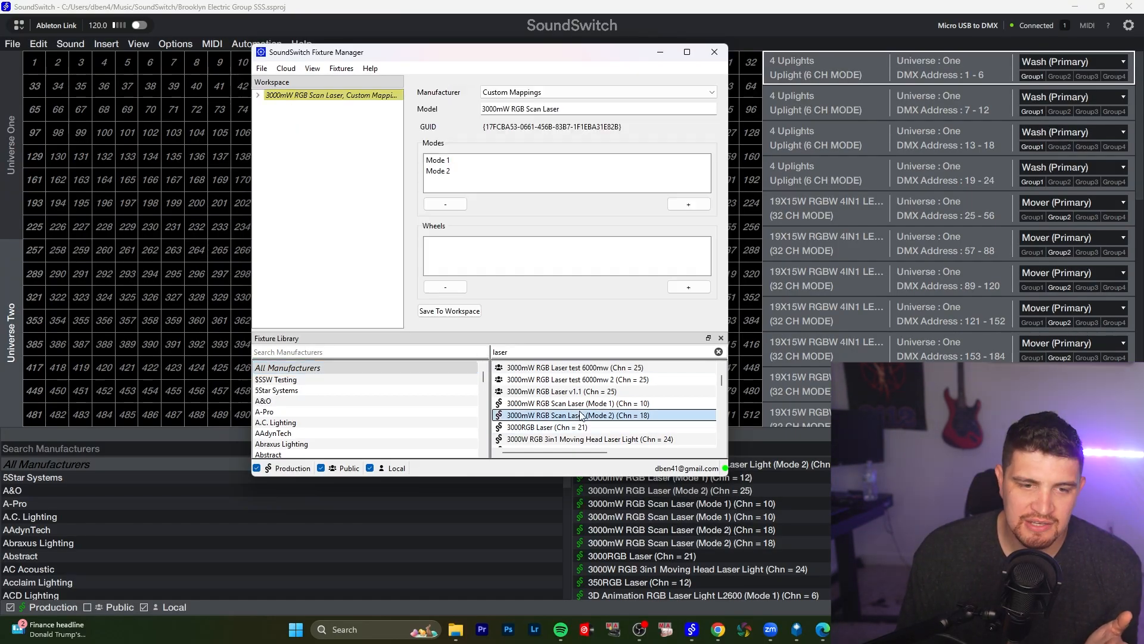
{"action": "left_click", "coordinate": [258, 95]}
{"action": "left_click", "coordinate": [300, 106]}
{"action": "double_click", "coordinate": [304, 117]}
{"action": "left_click", "coordinate": [307, 126]}
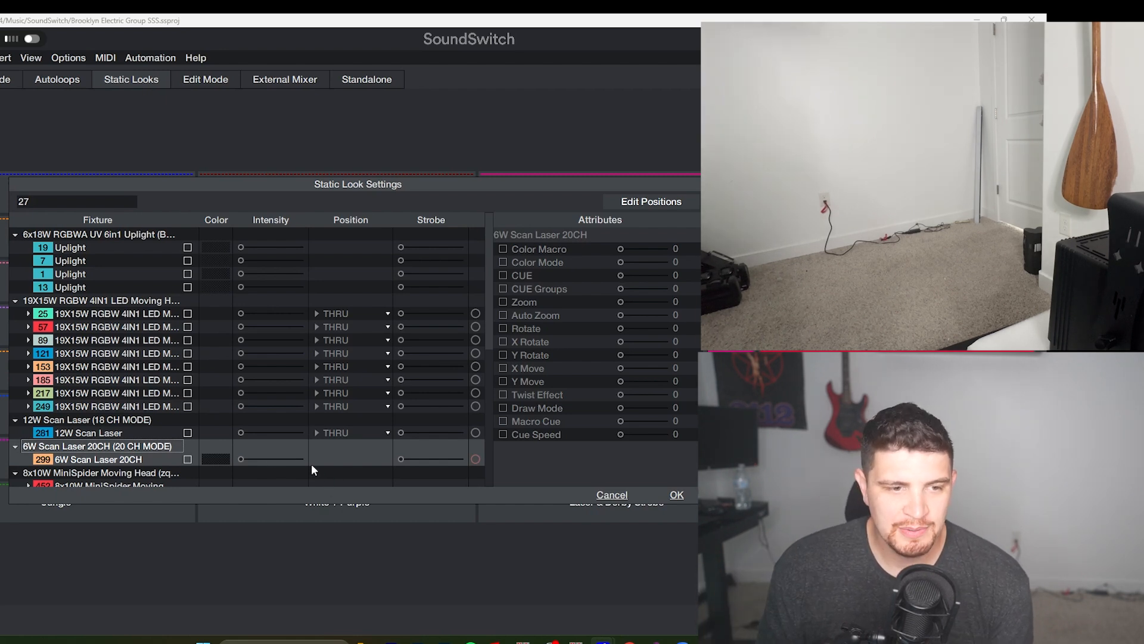
- Enable the 6W Scan Laser 20CH in static look 27, with intensity at 99% and magenta color (R 234, G 0, B 255)
{"action": "left_click", "coordinate": [187, 459]}
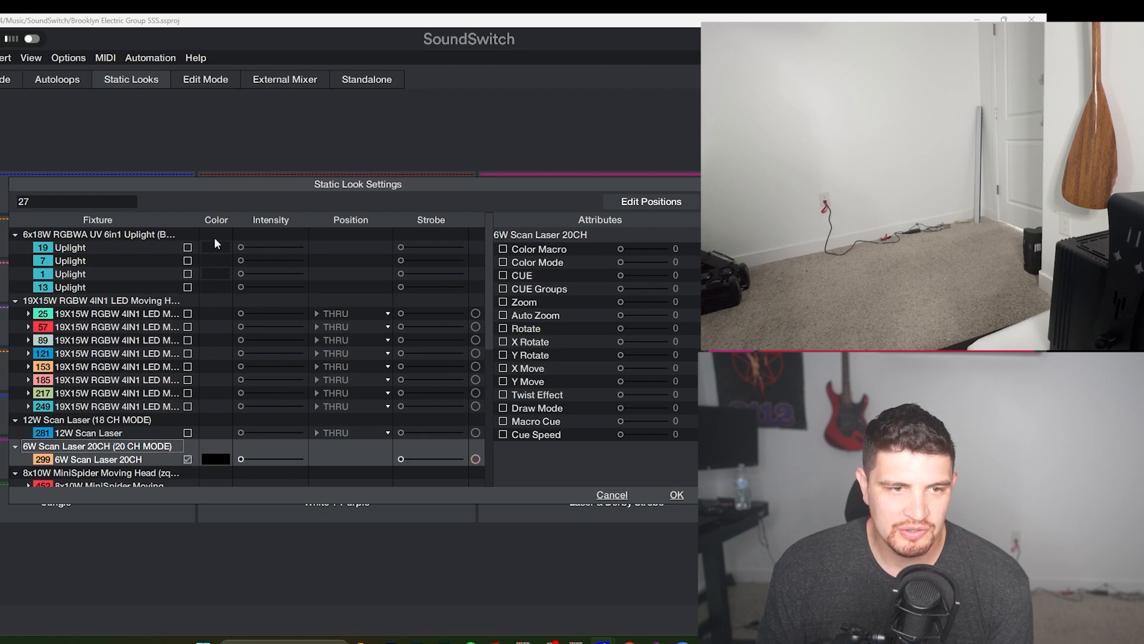
{"action": "left_click_drag", "start_coordinate": [241, 459], "coordinate": [294, 461]}
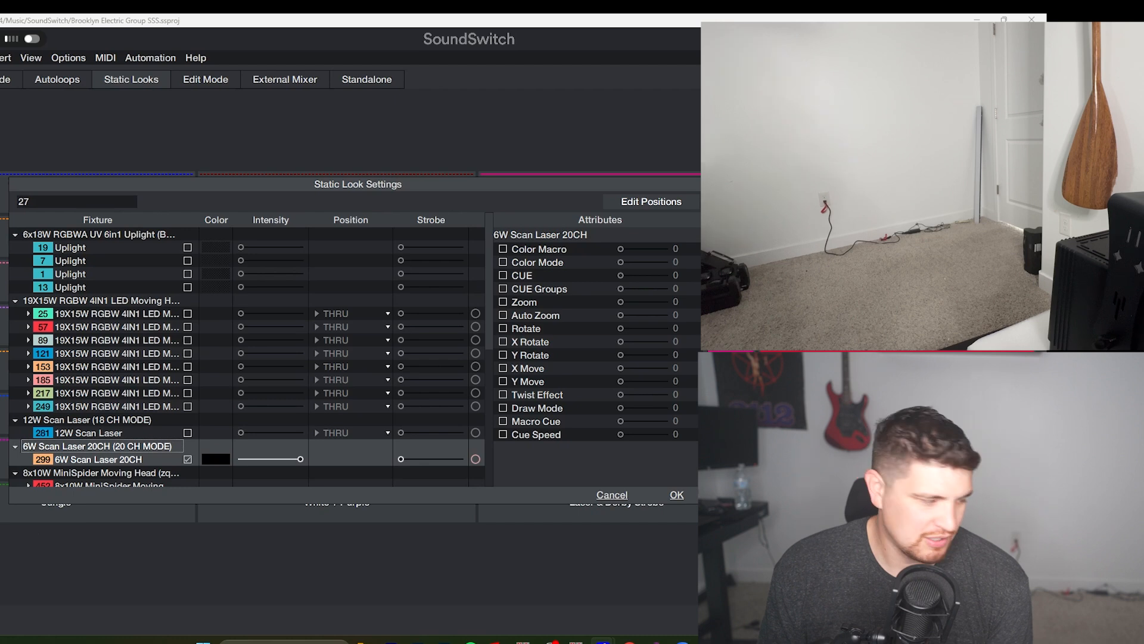
{"action": "left_click", "coordinate": [212, 460]}
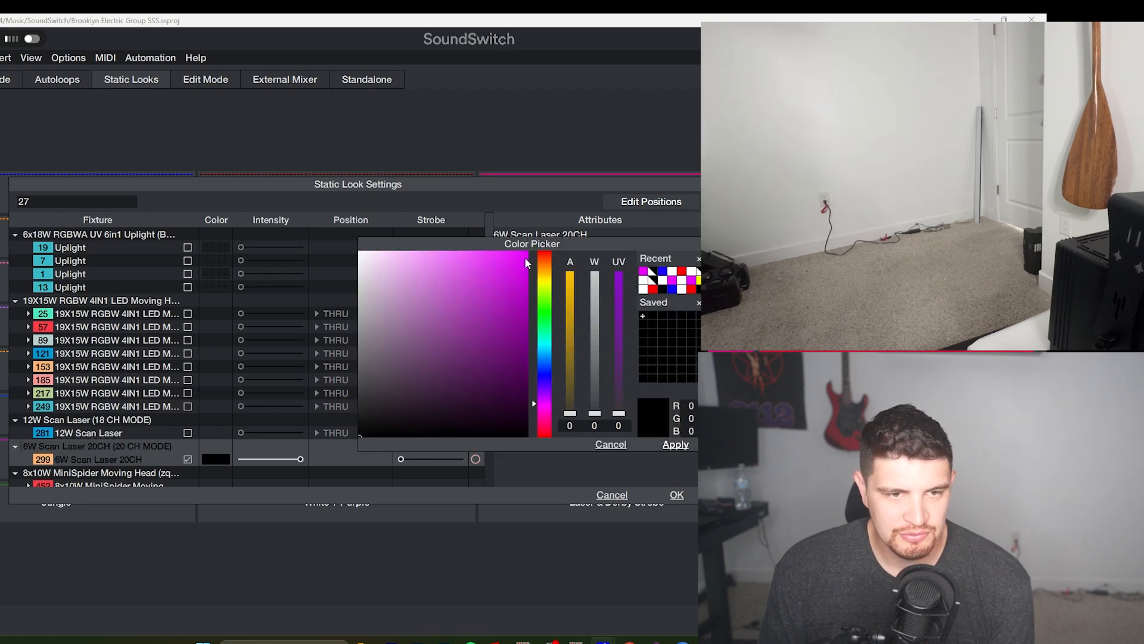
{"action": "left_click_drag", "start_coordinate": [387, 273], "coordinate": [566, 241]}
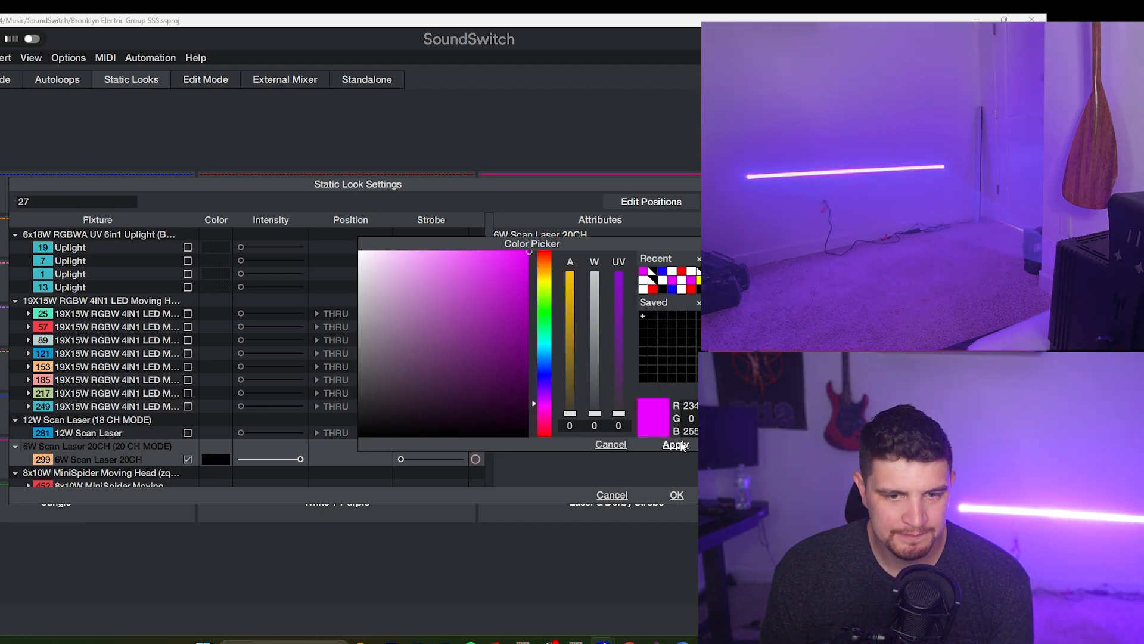
{"action": "left_click", "coordinate": [675, 444]}
{"action": "mouse_move", "coordinate": [298, 459]}
{"action": "left_mouse_down"}
{"action": "mouse_move", "coordinate": [220, 463]}
{"action": "mouse_move", "coordinate": [359, 455]}
{"action": "mouse_move", "coordinate": [241, 461]}
{"action": "mouse_move", "coordinate": [303, 459]}
{"action": "left_mouse_up"}
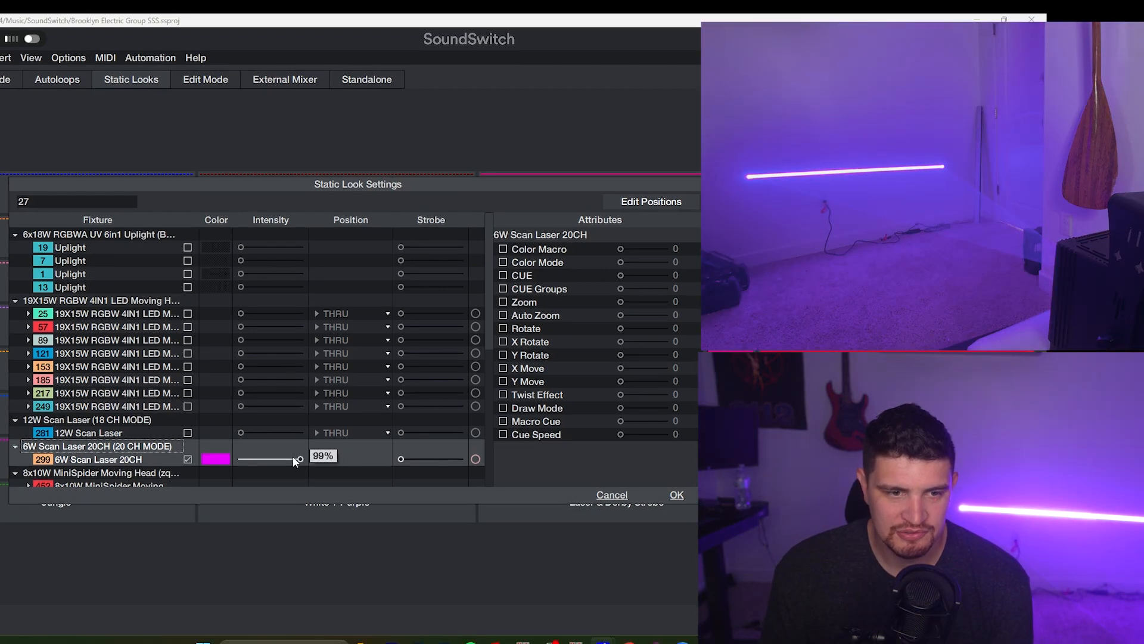
- Try the 6W Scan Laser's strobe at 99%, and change its color to cyan (R 0, G 255, B 255)
{"action": "left_click_drag", "start_coordinate": [401, 458], "coordinate": [461, 464]}
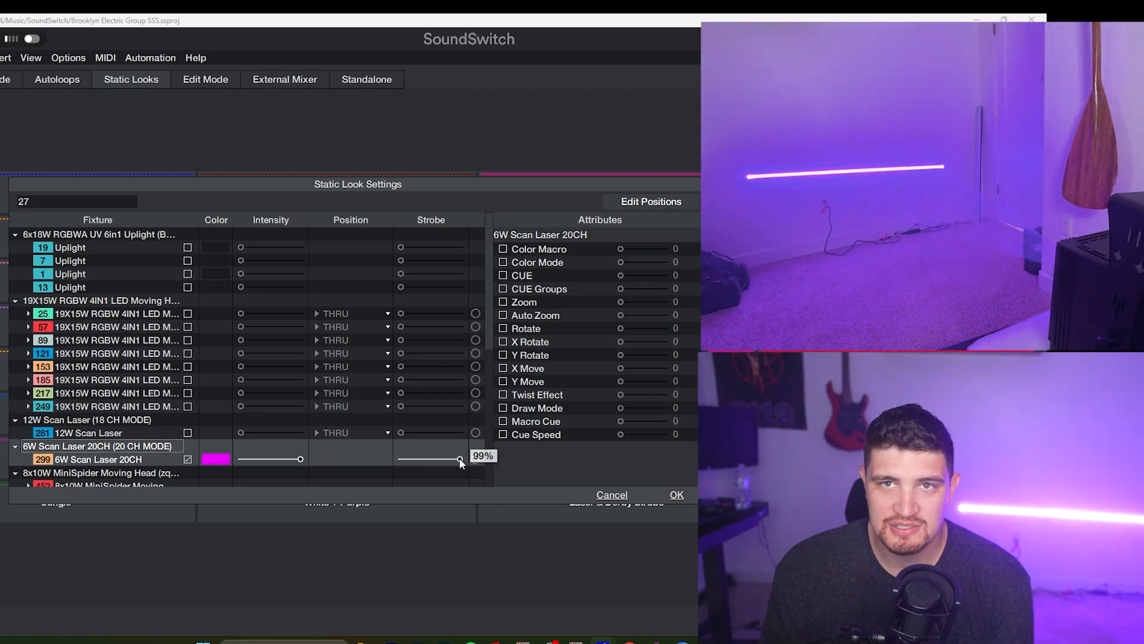
{"action": "left_click", "coordinate": [215, 459]}
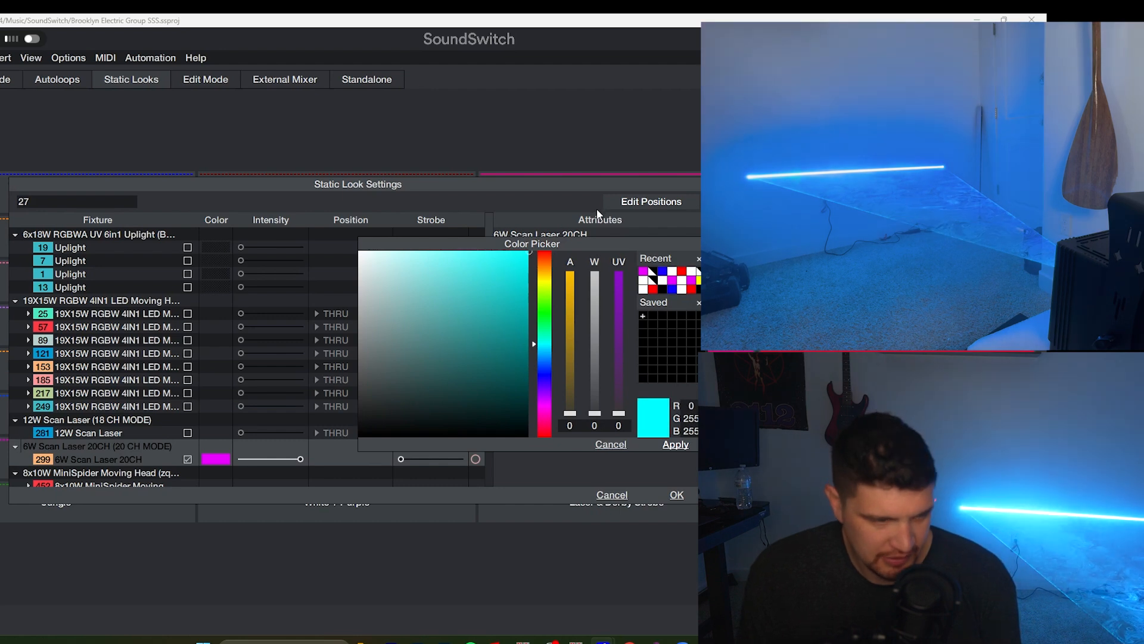
{"action": "left_click", "coordinate": [531, 239]}
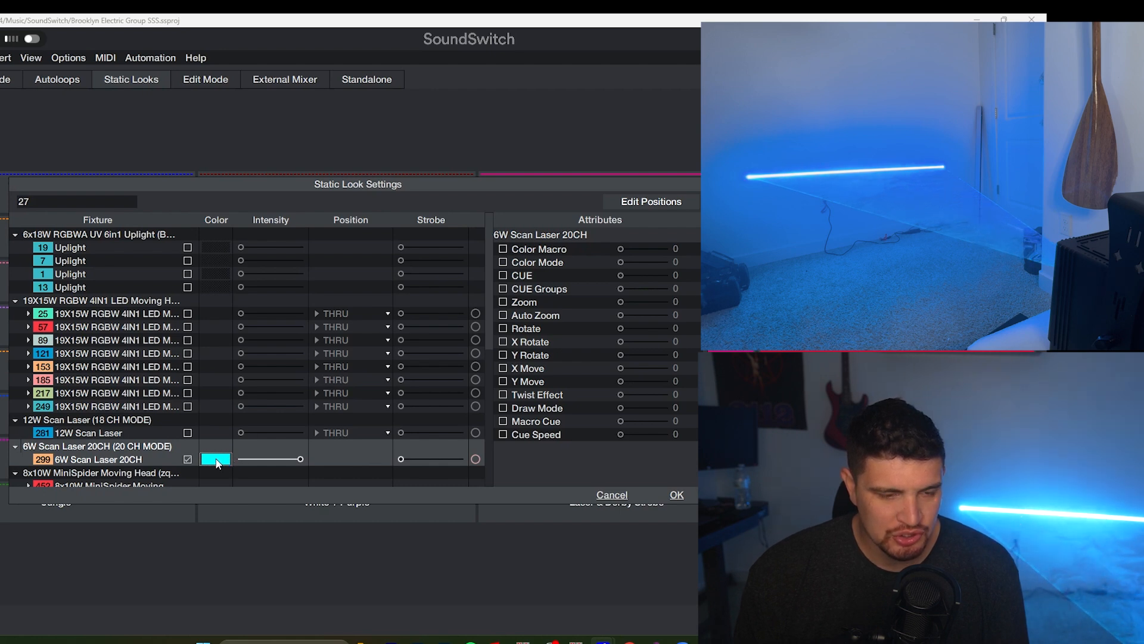
- Enable the laser's Color Macro and Color Mode attributes, setting Color Macro to 52 and Color Mode to 245
{"action": "left_click", "coordinate": [503, 249]}
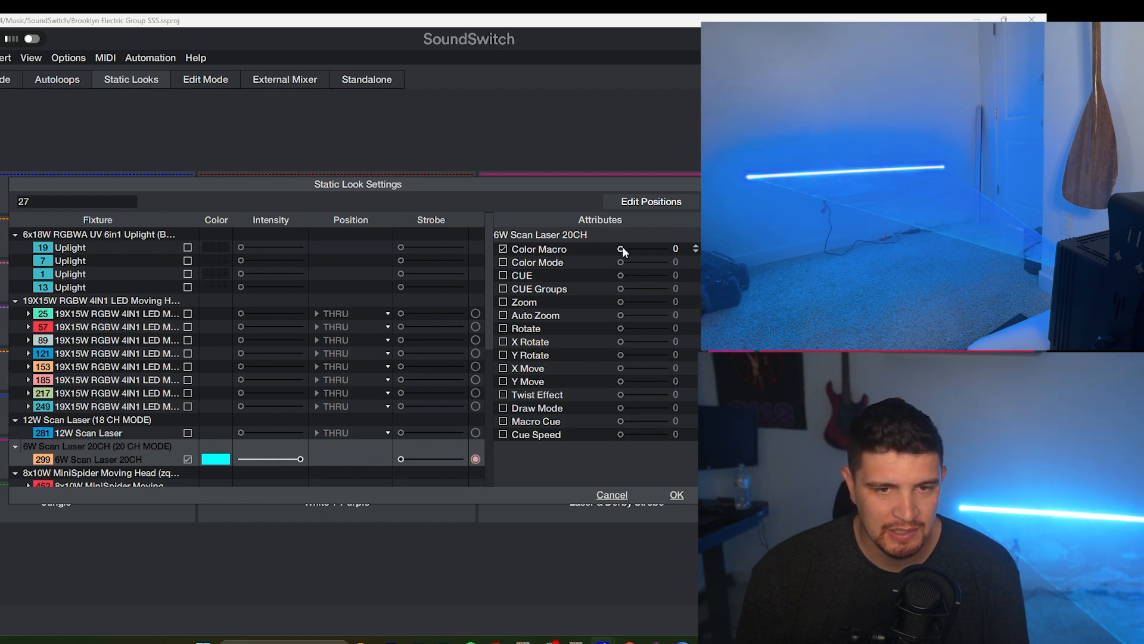
{"action": "left_click_drag", "start_coordinate": [623, 247], "coordinate": [630, 250]}
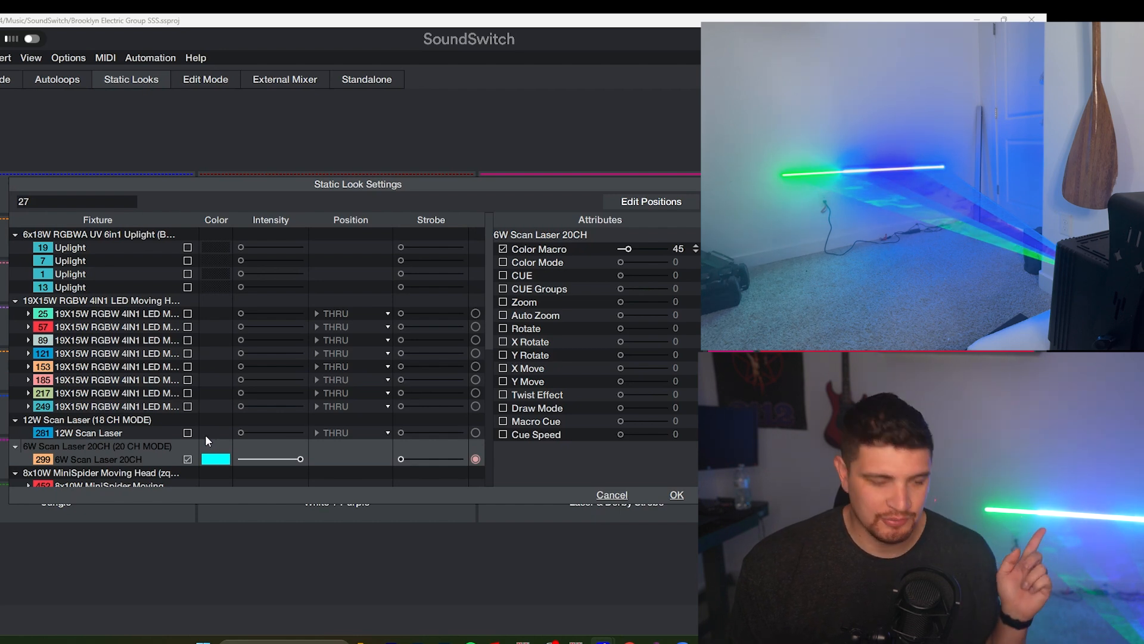
{"action": "scroll", "coordinate": [626, 249], "scroll_direction": "up", "scroll_amount": 7}
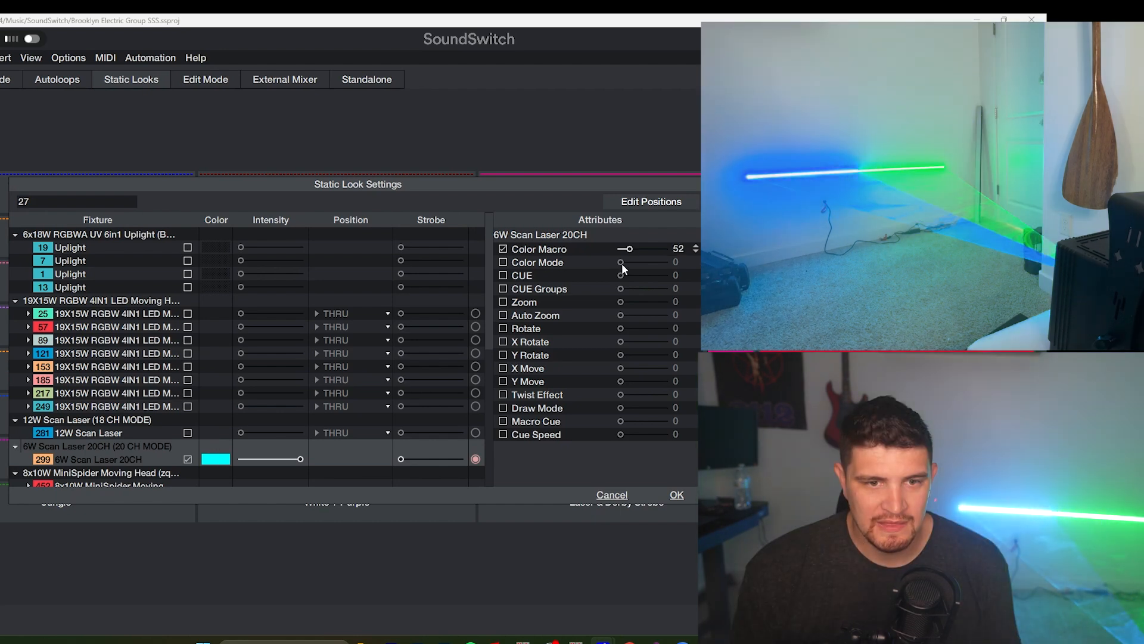
{"action": "left_click", "coordinate": [503, 262]}
{"action": "left_click_drag", "start_coordinate": [621, 263], "coordinate": [667, 263]}
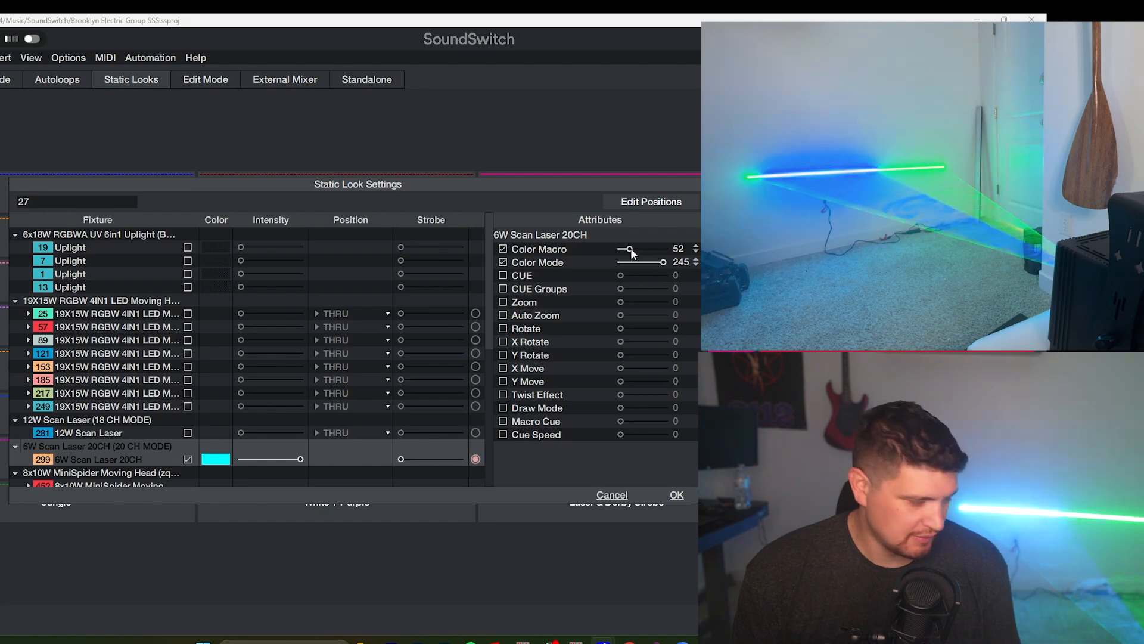
- Try the laser's Color Macro at 138, 155 and 255
{"action": "left_click_drag", "start_coordinate": [630, 250], "coordinate": [648, 255]}
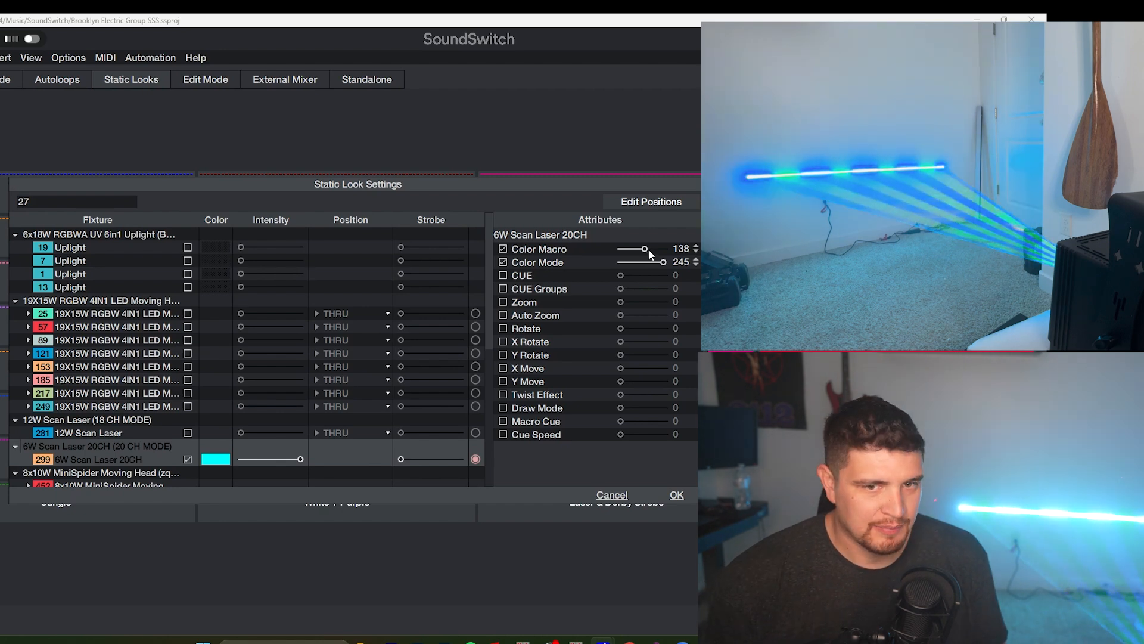
{"action": "left_click_drag", "start_coordinate": [648, 252], "coordinate": [649, 253]}
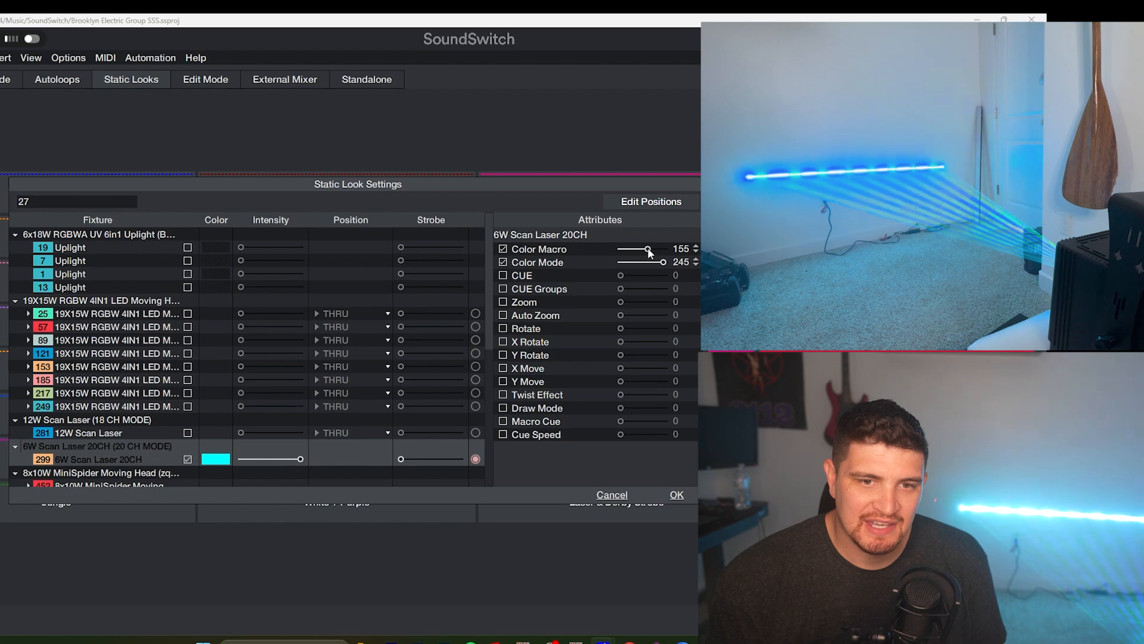
{"action": "left_click_drag", "start_coordinate": [650, 251], "coordinate": [685, 254]}
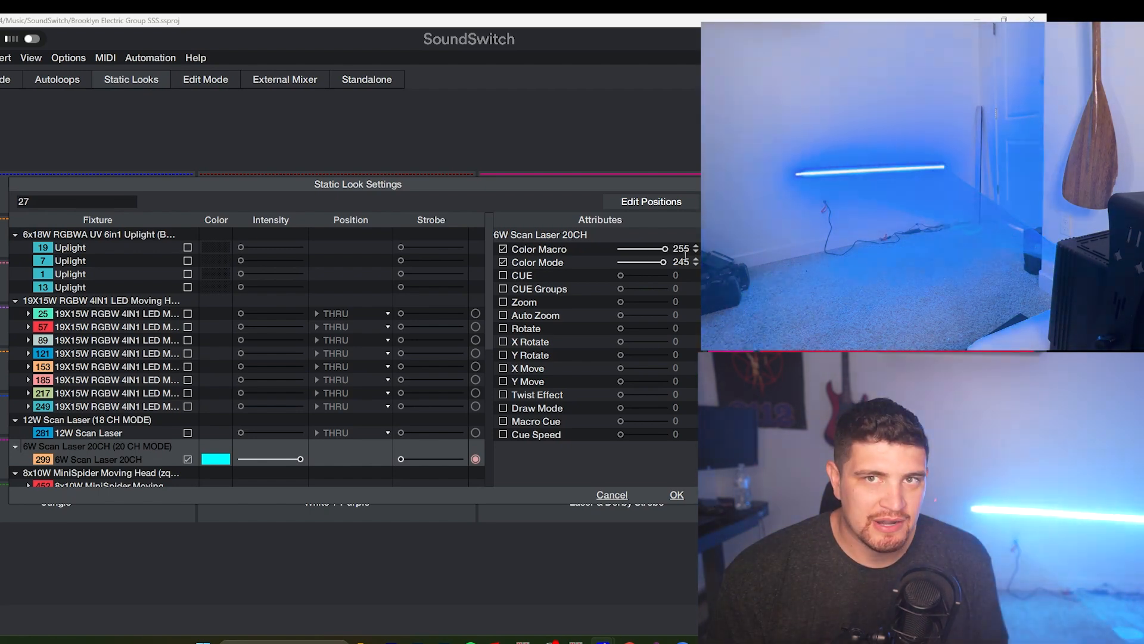
- Change the 6W Scan Laser's color to magenta (R 224, G 0, B 255)
{"action": "left_click", "coordinate": [216, 459]}
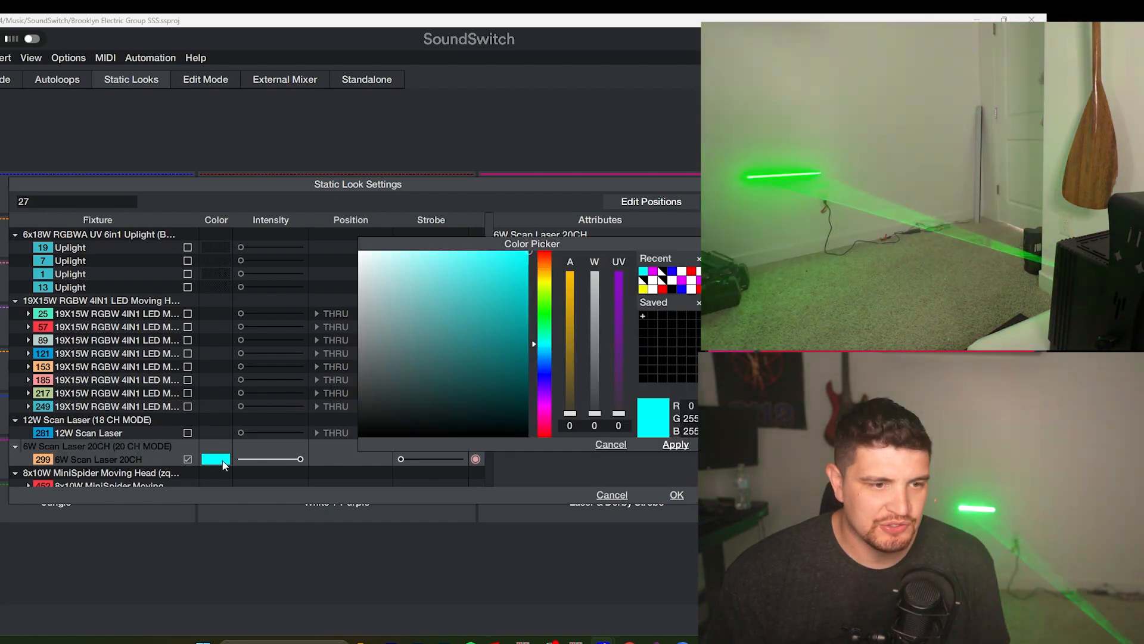
{"action": "left_click", "coordinate": [546, 403]}
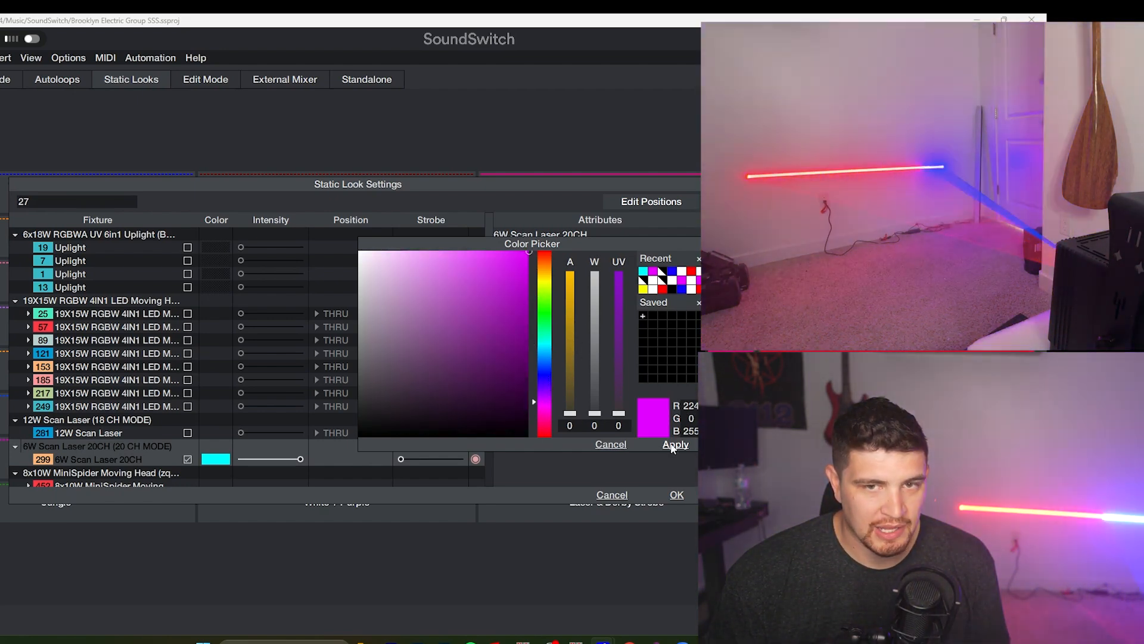
{"action": "left_click", "coordinate": [676, 444]}
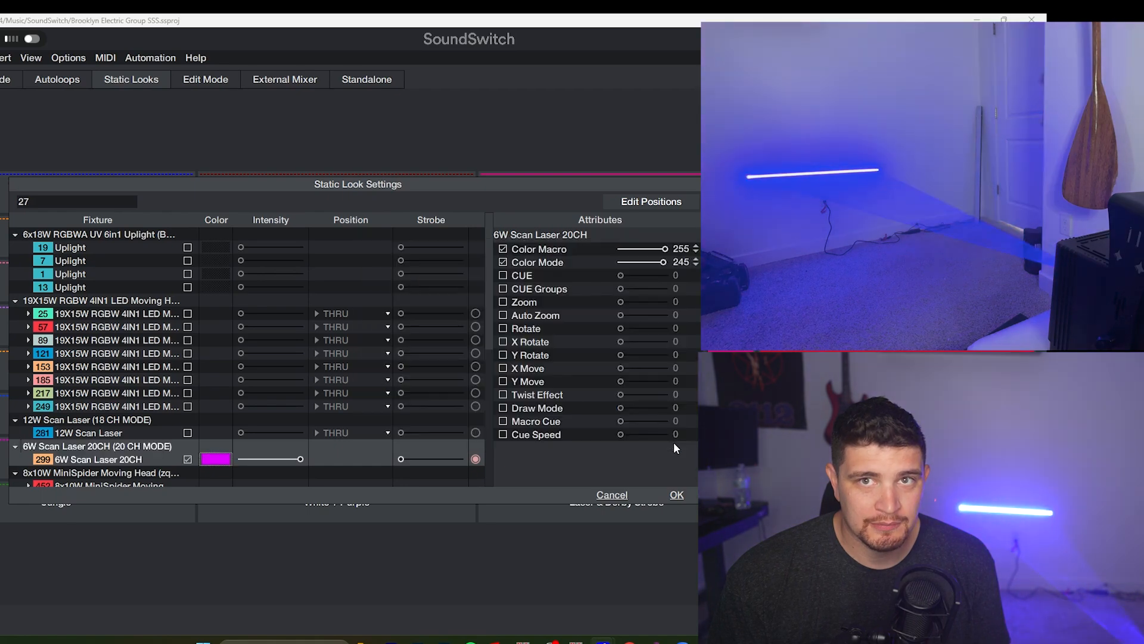
- Set the 6W Scan Laser's color to white (R 255, G 255, B 255), with Color Macro at 90 and Color Mode at 190
{"action": "left_click", "coordinate": [216, 459]}
{"action": "left_click", "coordinate": [681, 280]}
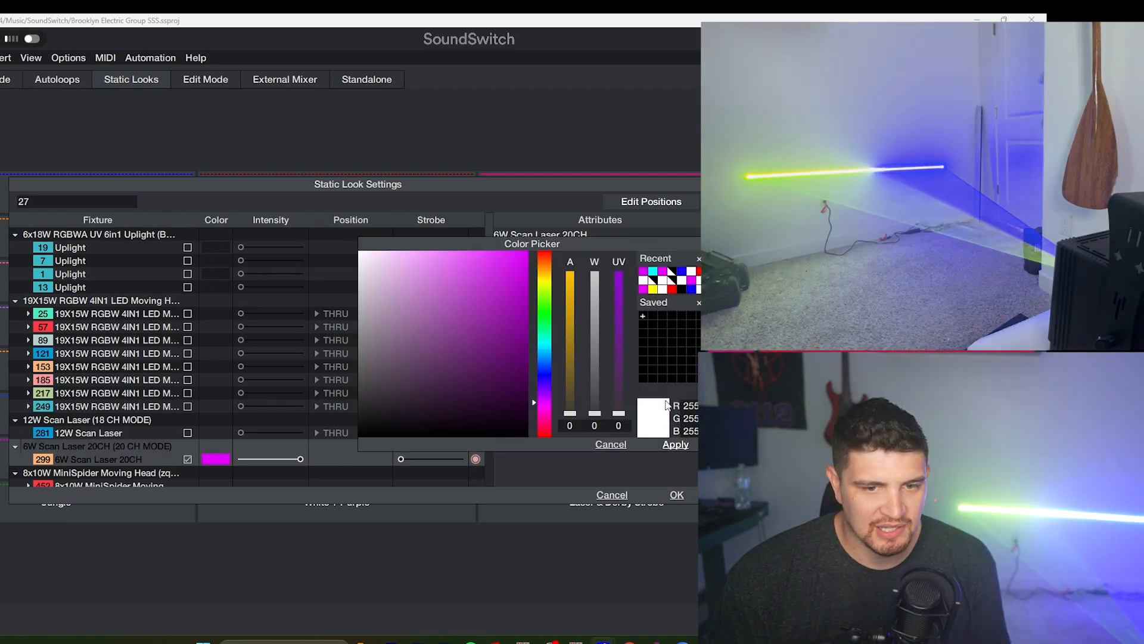
{"action": "left_click", "coordinate": [674, 445]}
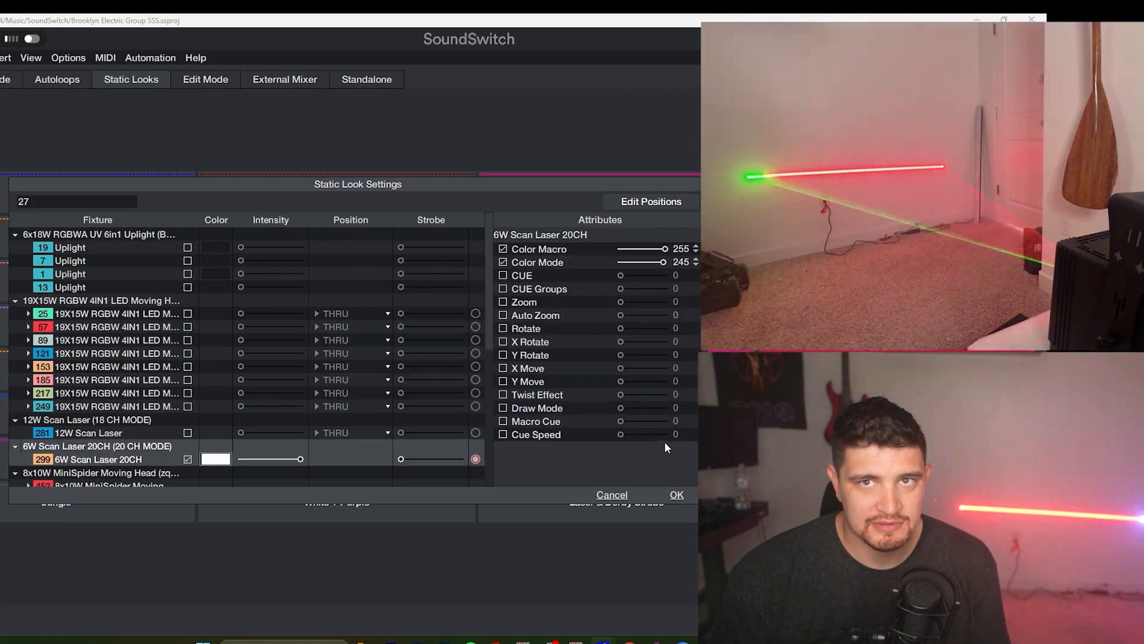
{"action": "left_click_drag", "start_coordinate": [659, 253], "coordinate": [638, 255]}
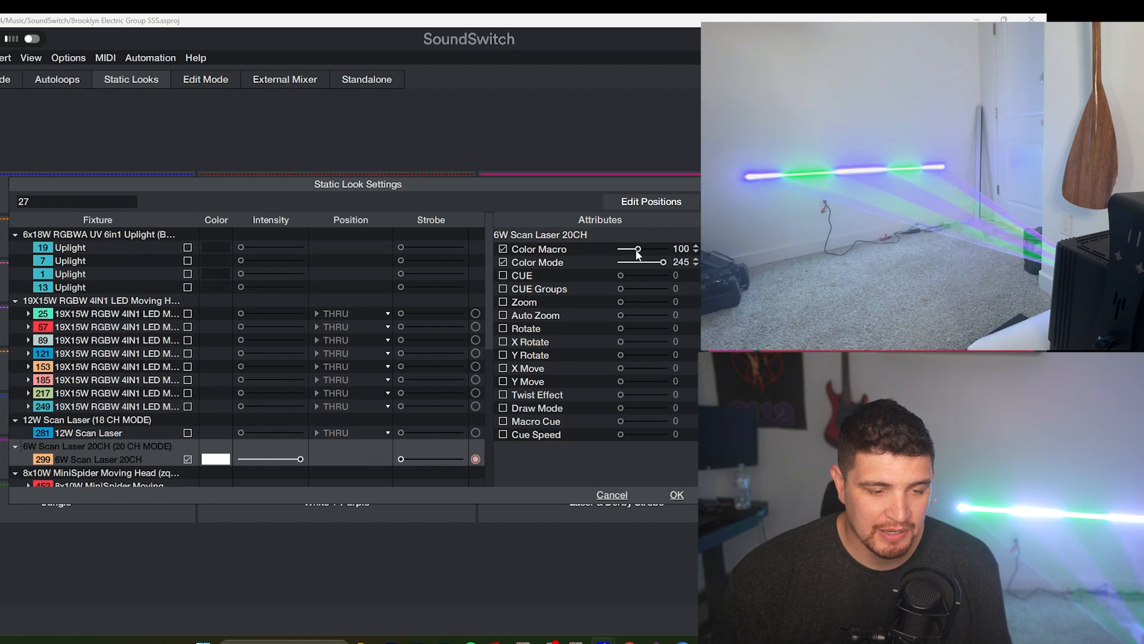
{"action": "left_click_drag", "start_coordinate": [638, 254], "coordinate": [653, 263]}
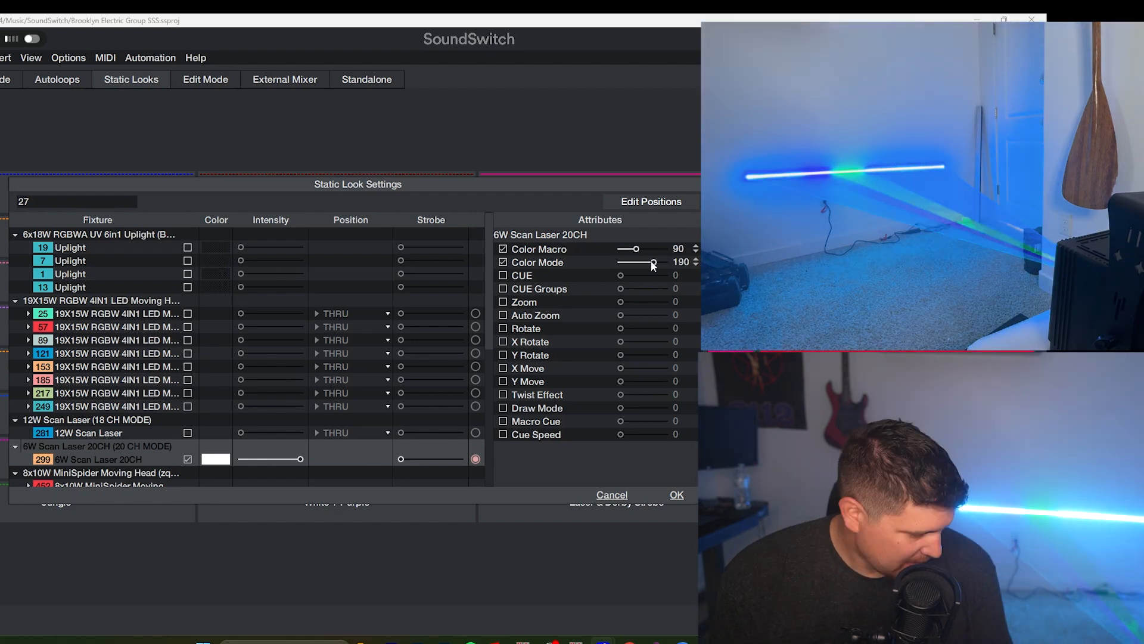
- Enable the laser's CUE and CUE Groups attributes, setting CUE to 117 and CUE Groups to 69
{"action": "left_click", "coordinate": [504, 276]}
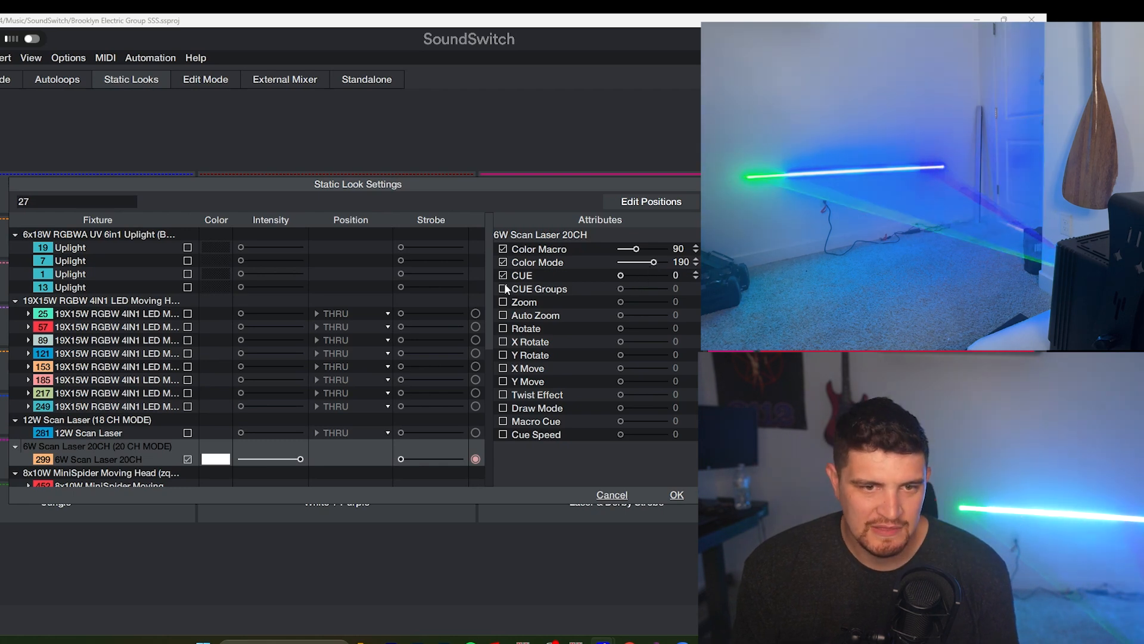
{"action": "left_click", "coordinate": [504, 288]}
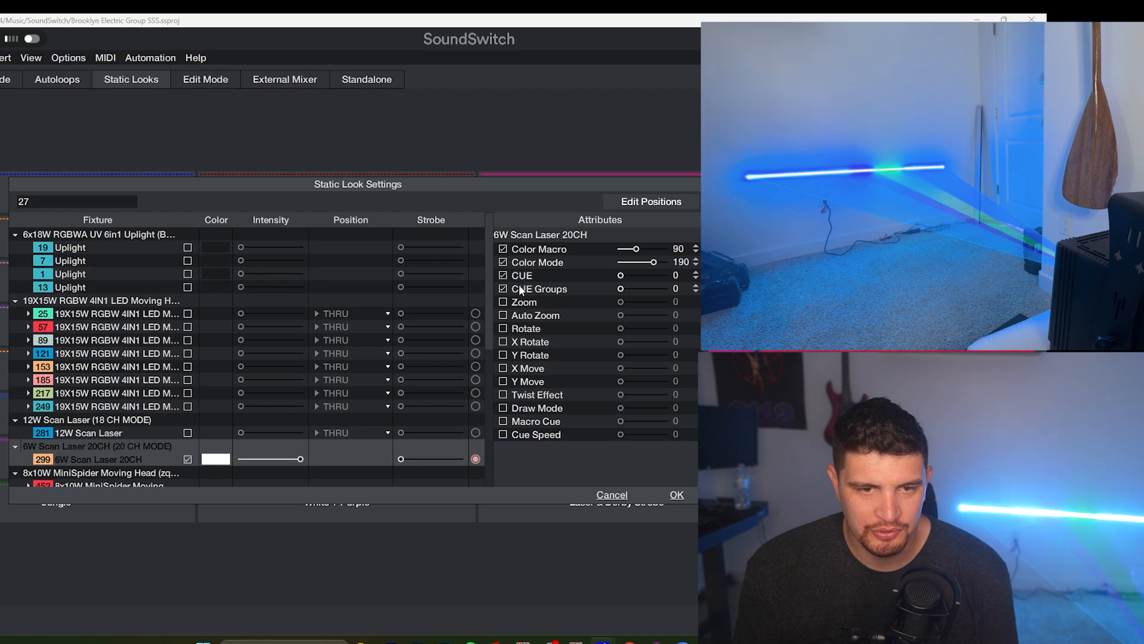
{"action": "left_click_drag", "start_coordinate": [620, 289], "coordinate": [654, 291]}
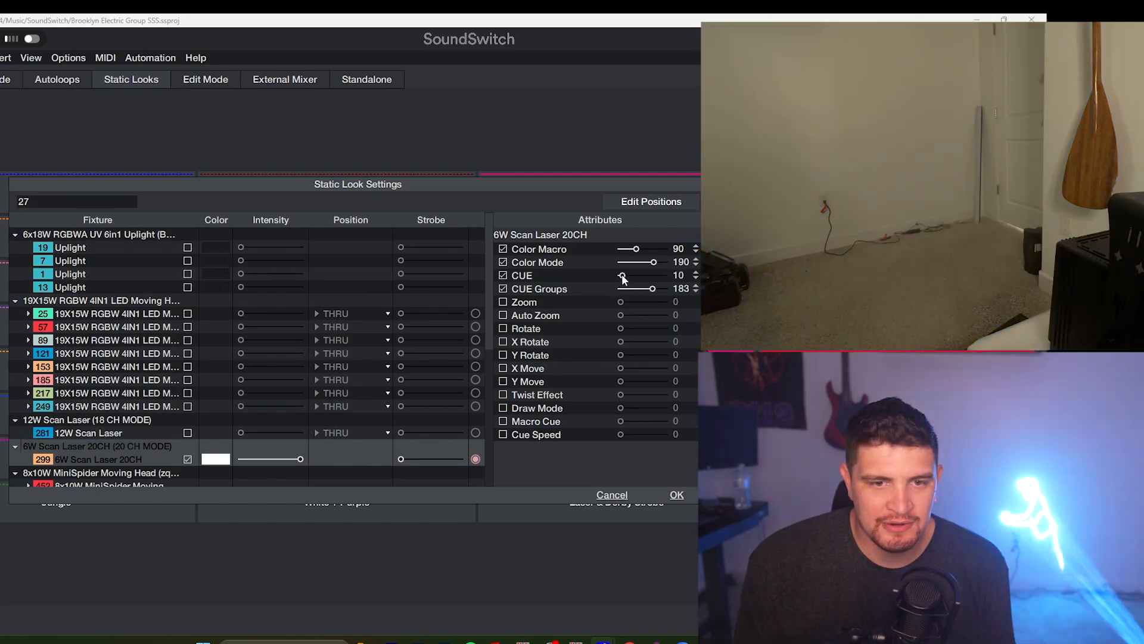
{"action": "mouse_move", "coordinate": [621, 278]}
{"action": "left_mouse_down"}
{"action": "mouse_move", "coordinate": [655, 275]}
{"action": "mouse_move", "coordinate": [641, 278]}
{"action": "mouse_move", "coordinate": [649, 288]}
{"action": "mouse_move", "coordinate": [621, 289]}
{"action": "mouse_move", "coordinate": [636, 288]}
{"action": "mouse_move", "coordinate": [627, 278]}
{"action": "left_mouse_up"}
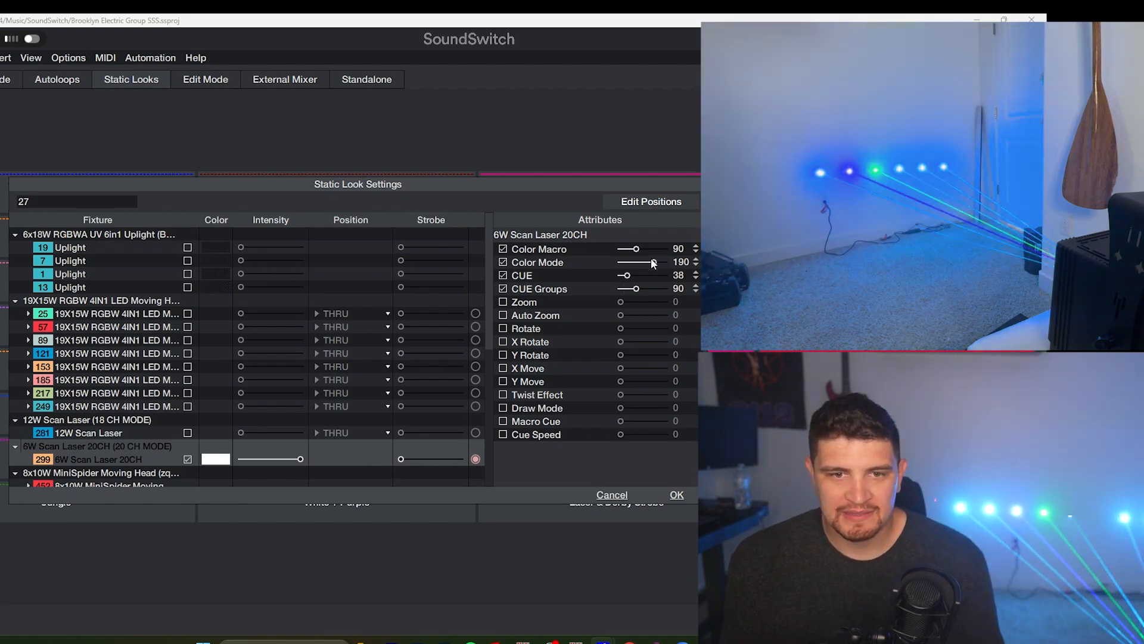
{"action": "mouse_move", "coordinate": [627, 277]}
{"action": "left_mouse_down"}
{"action": "mouse_move", "coordinate": [663, 273]}
{"action": "mouse_move", "coordinate": [633, 289]}
{"action": "mouse_move", "coordinate": [641, 281]}
{"action": "left_mouse_up"}
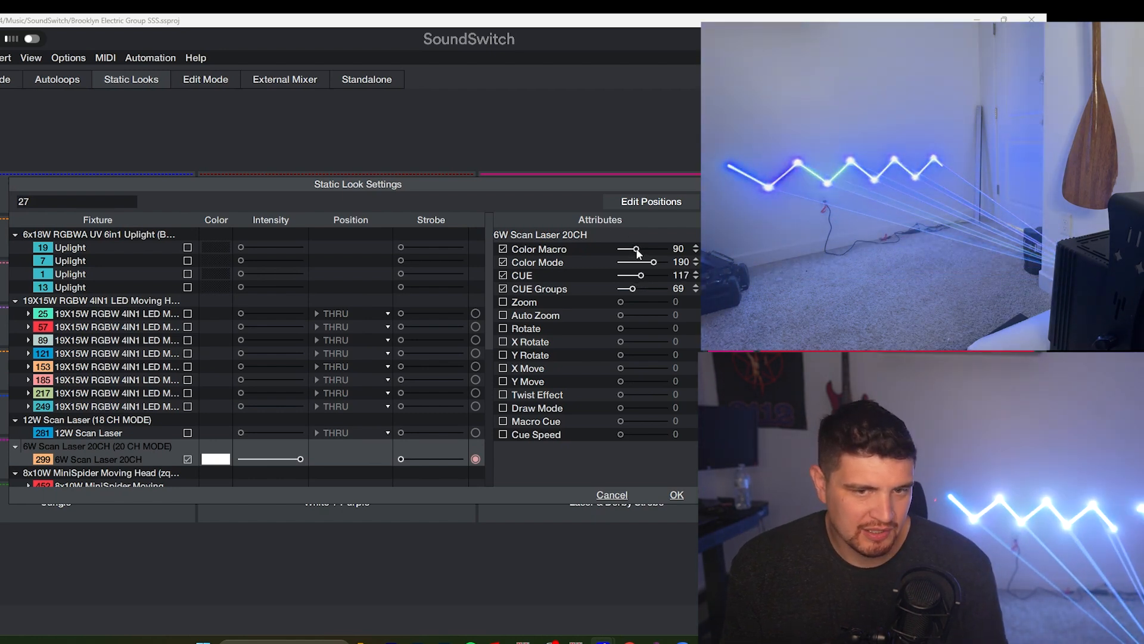
- Adjust the laser's attributes to Color Macro 117, Color Mode 165, CUE 31 and CUE Groups 24, with Zoom enabled at 0
{"action": "left_click_drag", "start_coordinate": [636, 249], "coordinate": [642, 250]}
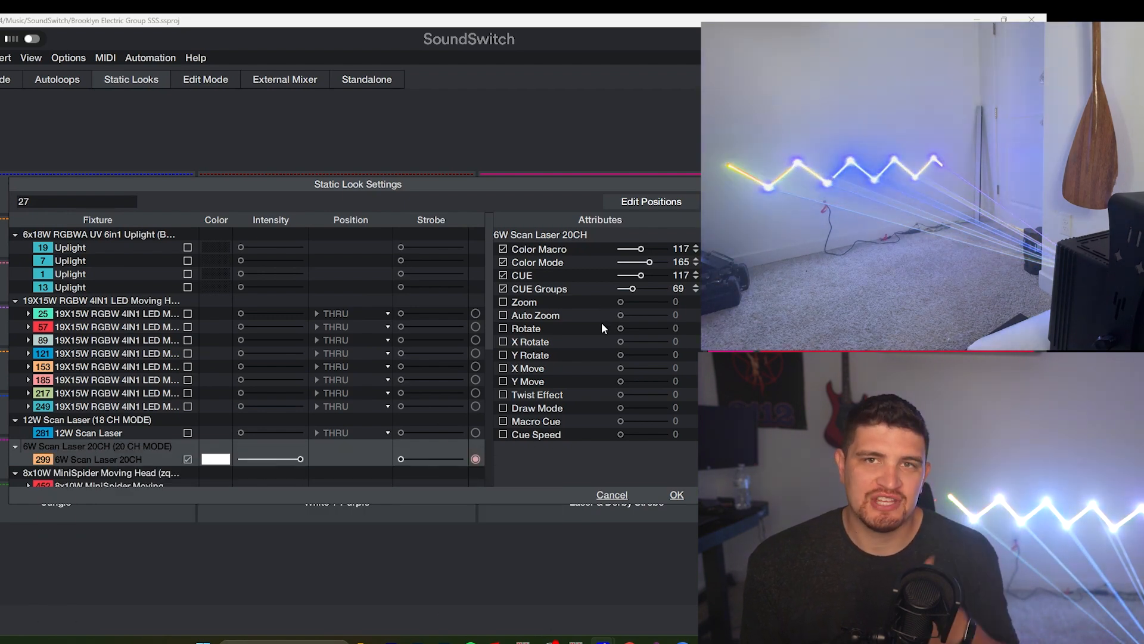
{"action": "left_click", "coordinate": [620, 302]}
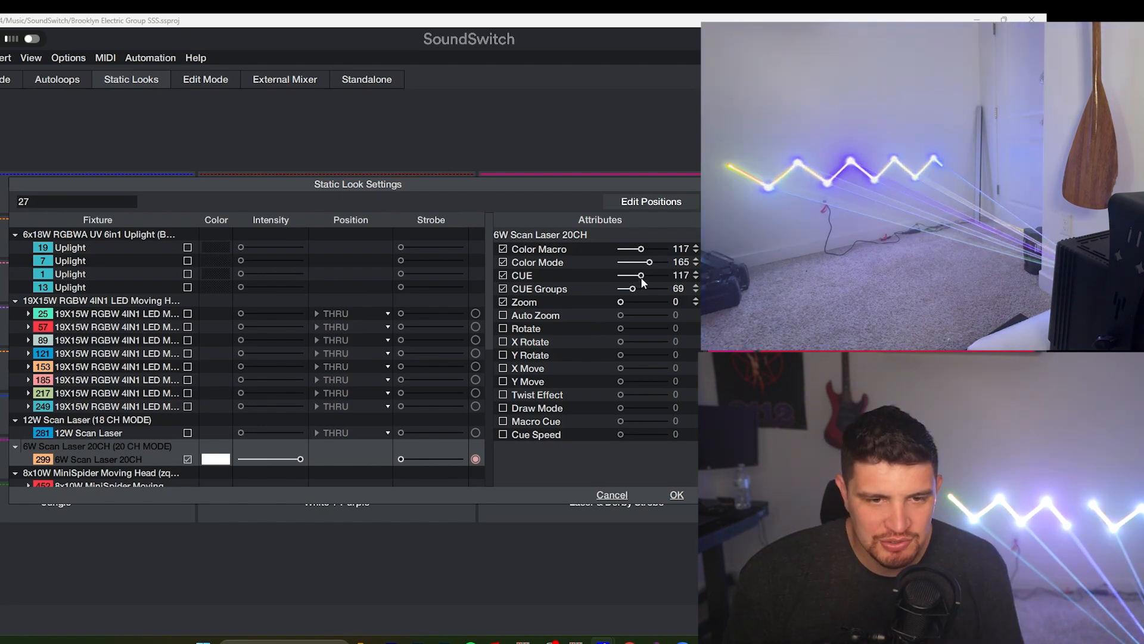
{"action": "left_click_drag", "start_coordinate": [642, 276], "coordinate": [628, 284]}
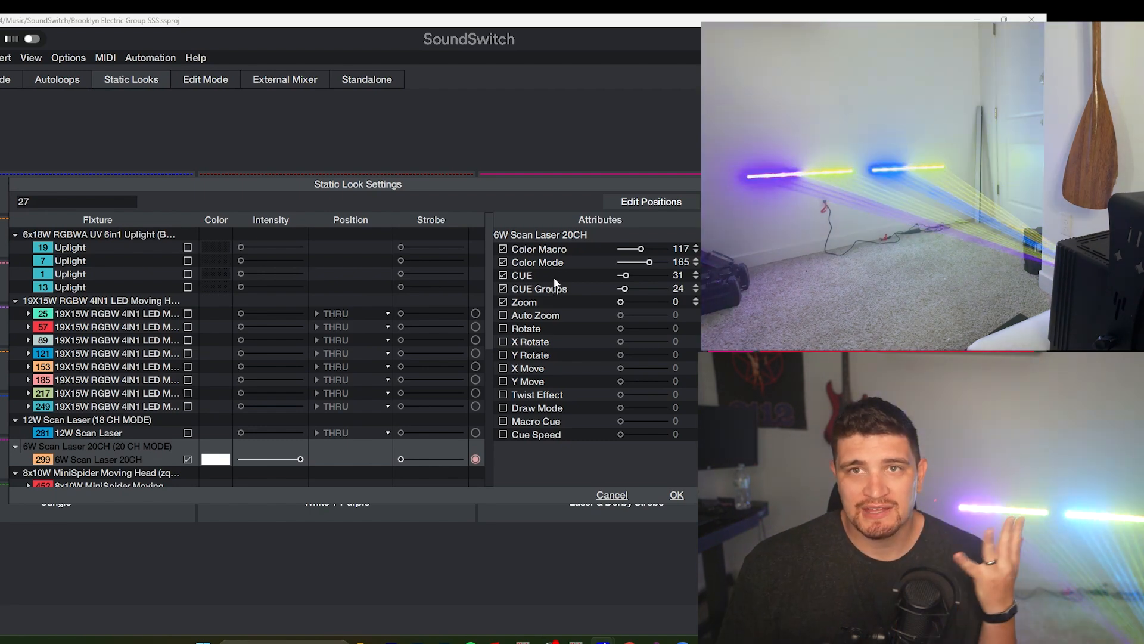
- Set the laser's Color Mode to 0 and Color Macro to 59, and return Zoom to 0 after testing 255
{"action": "left_click", "coordinate": [622, 263]}
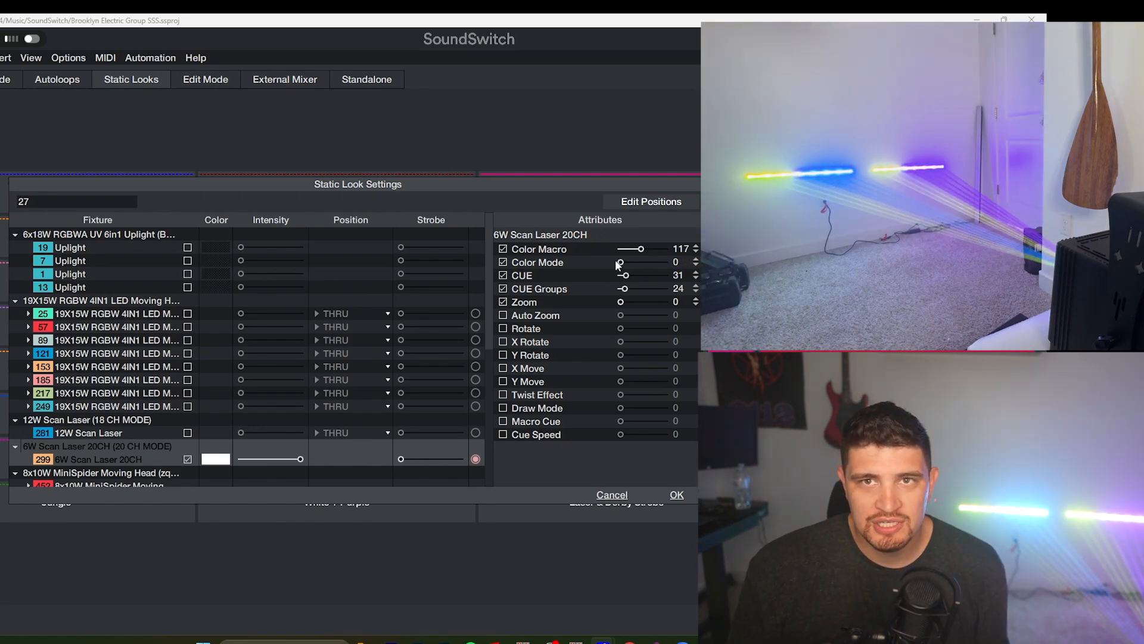
{"action": "mouse_move", "coordinate": [643, 253]}
{"action": "left_mouse_down"}
{"action": "mouse_move", "coordinate": [620, 248]}
{"action": "mouse_move", "coordinate": [631, 249]}
{"action": "left_mouse_up"}
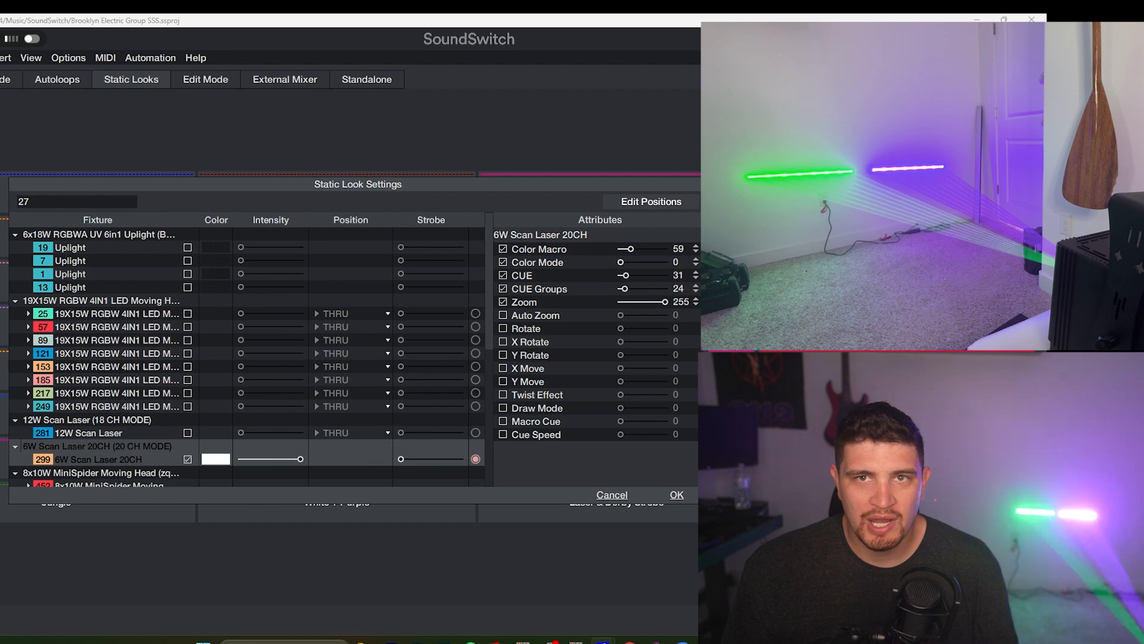
{"action": "left_click_drag", "start_coordinate": [692, 307], "coordinate": [588, 306]}
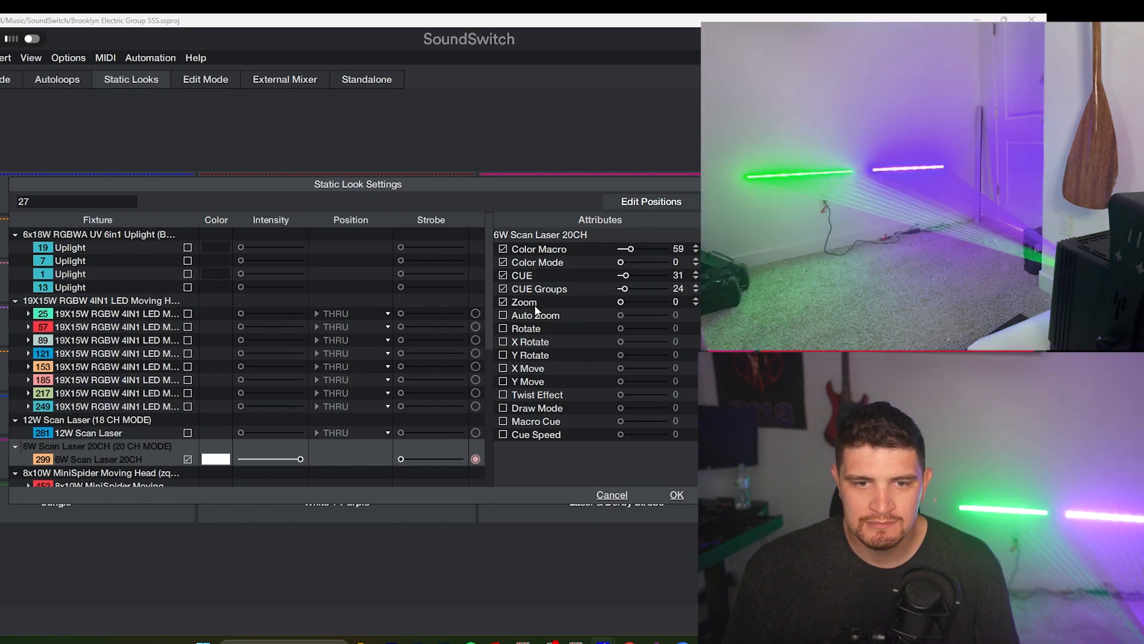
- Enable the laser's Auto Zoom attribute, test it at 162, and return it to 0
{"action": "left_click", "coordinate": [502, 315]}
{"action": "left_click_drag", "start_coordinate": [639, 315], "coordinate": [646, 311]}
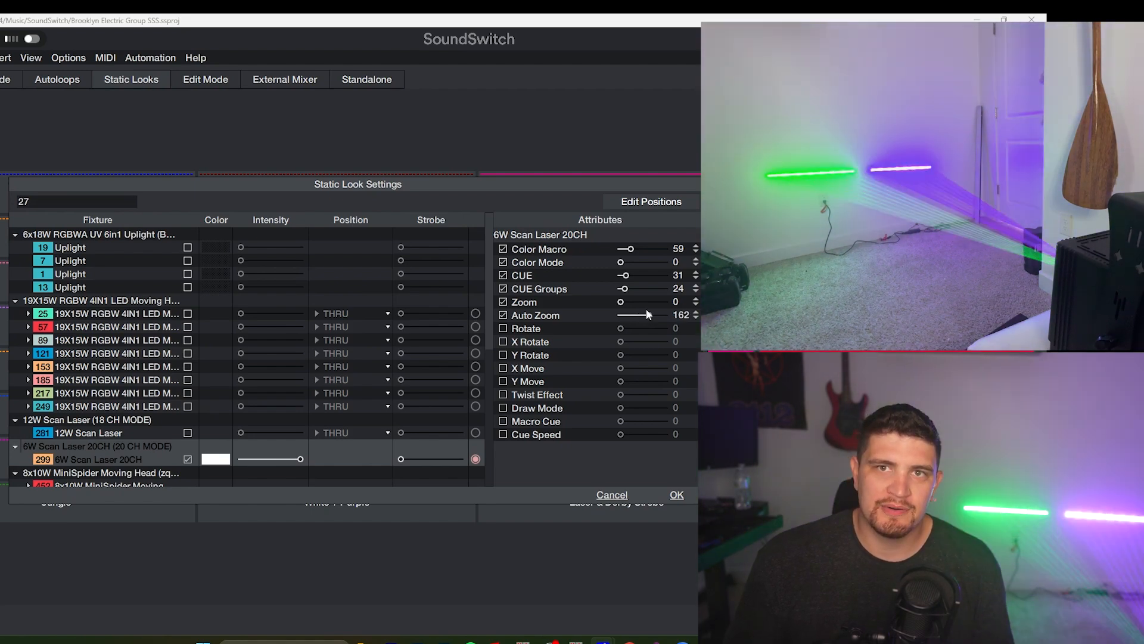
{"action": "left_click_drag", "start_coordinate": [651, 319], "coordinate": [594, 312]}
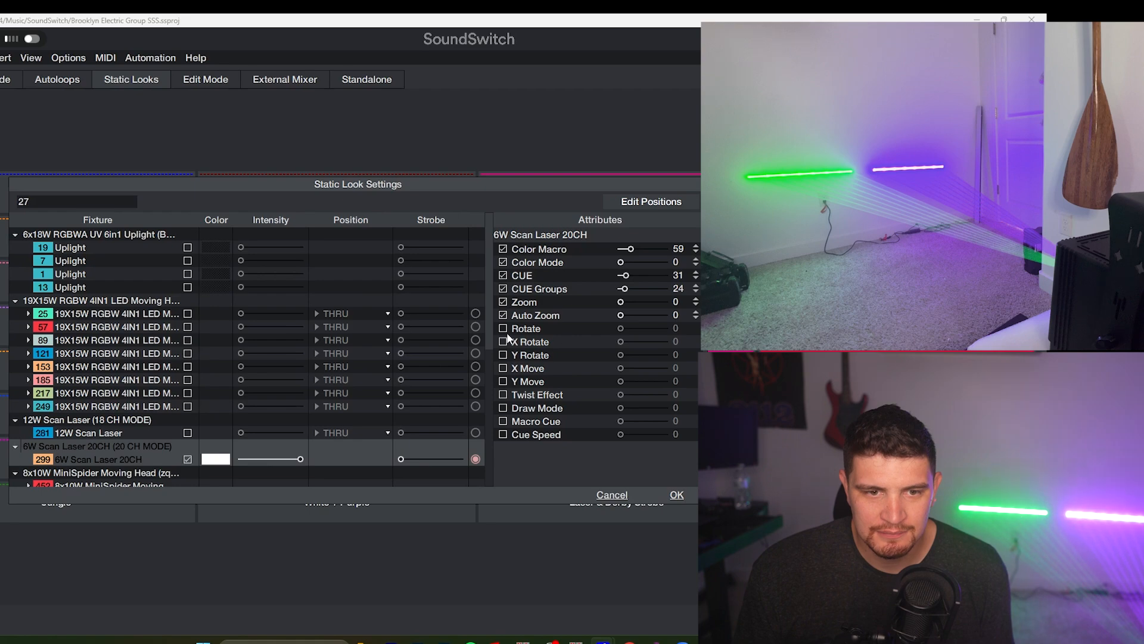
- Enable Rotate, X Rotate and Y Rotate, testing X Rotate at 169 and Y Rotate at 207, and leave all three at 0
{"action": "left_click_drag", "start_coordinate": [622, 327], "coordinate": [653, 330]}
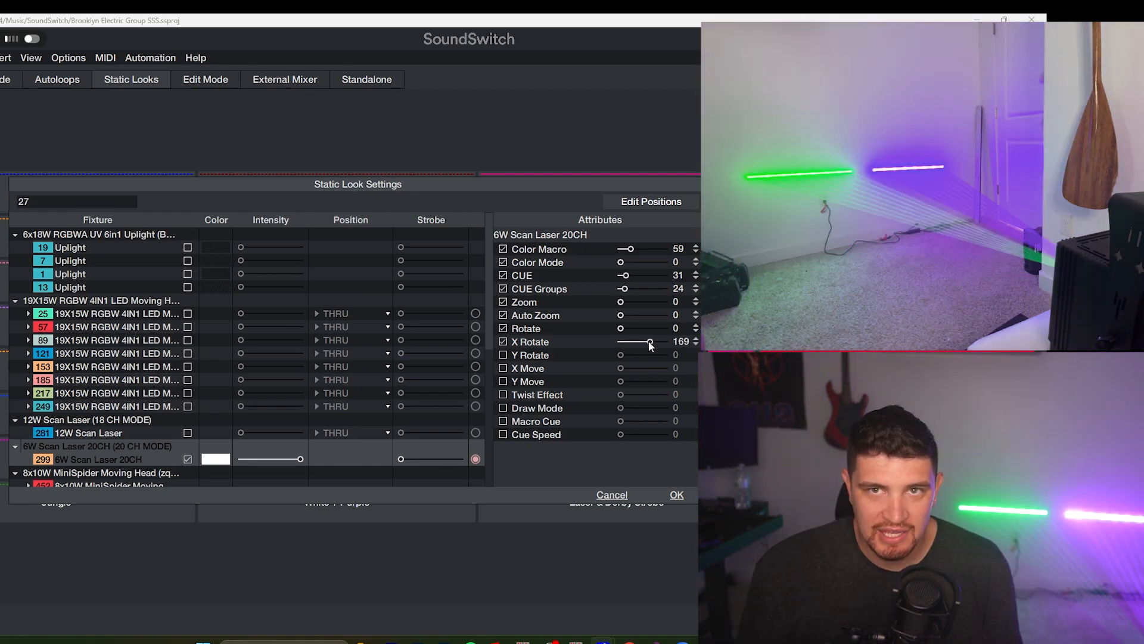
{"action": "left_click_drag", "start_coordinate": [649, 342], "coordinate": [641, 341]}
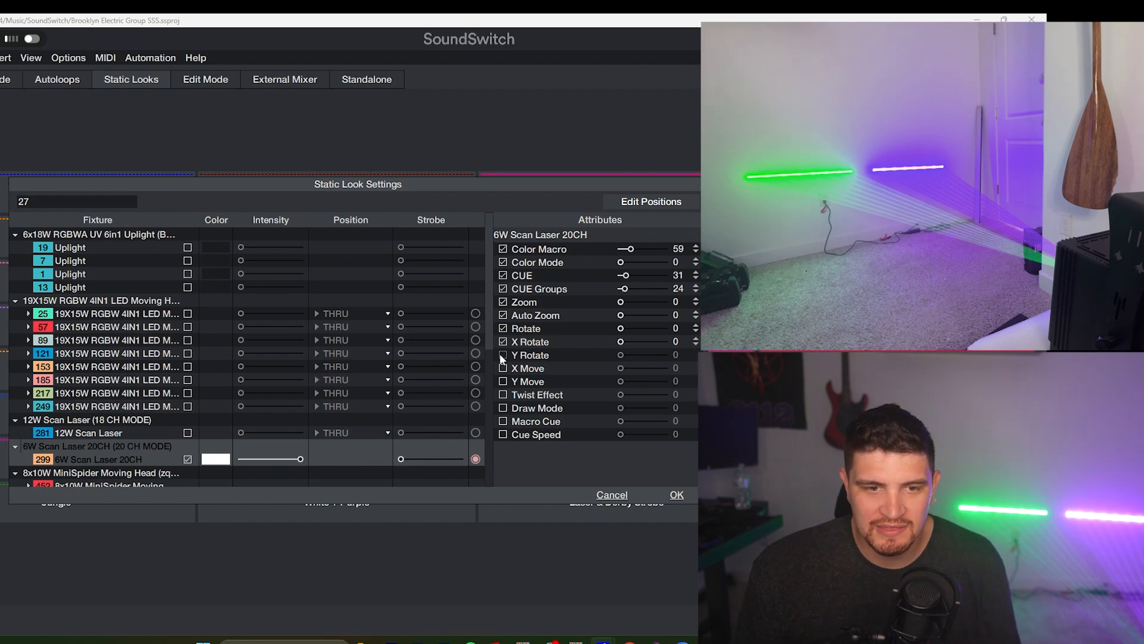
{"action": "left_click_drag", "start_coordinate": [619, 356], "coordinate": [653, 357]}
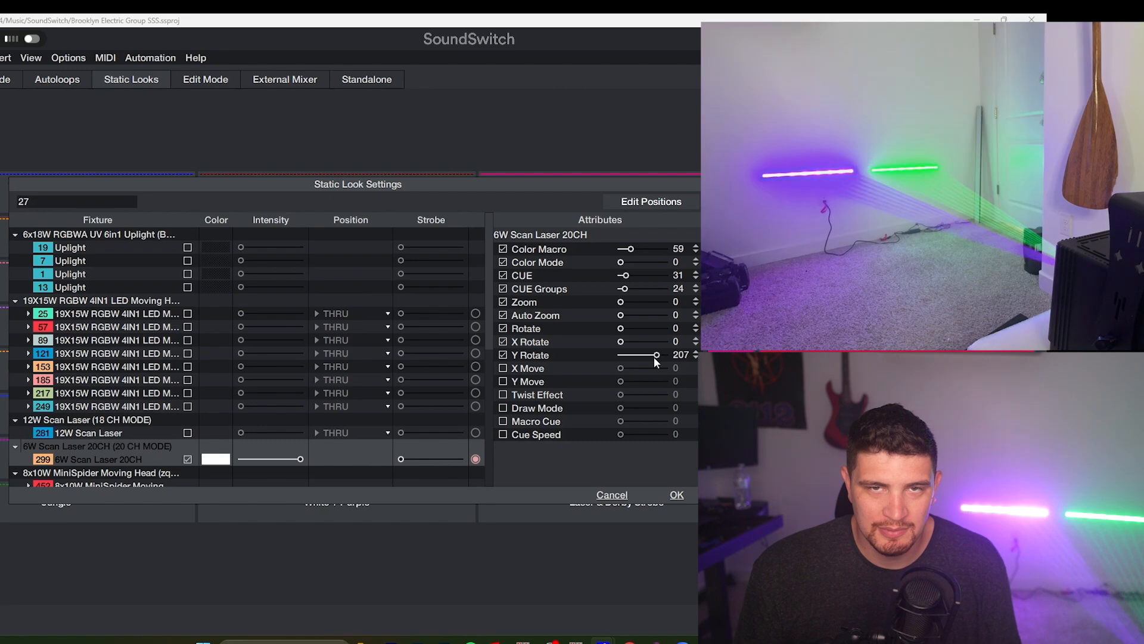
{"action": "left_click_drag", "start_coordinate": [653, 357], "coordinate": [620, 357]}
- Enable X Move at 0, Y Move at 172 and Twist Effect, testing the twist at 138 and 255 before returning it to 0
{"action": "left_click_drag", "start_coordinate": [620, 368], "coordinate": [652, 382]}
{"action": "left_click", "coordinate": [507, 381]}
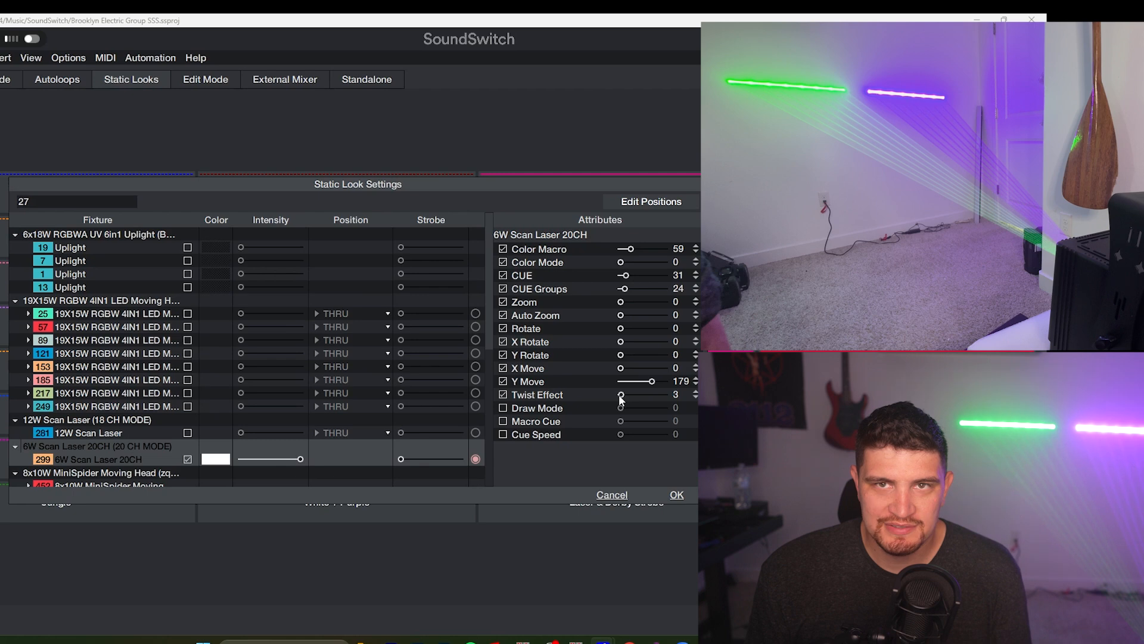
{"action": "left_click_drag", "start_coordinate": [629, 395], "coordinate": [642, 395]}
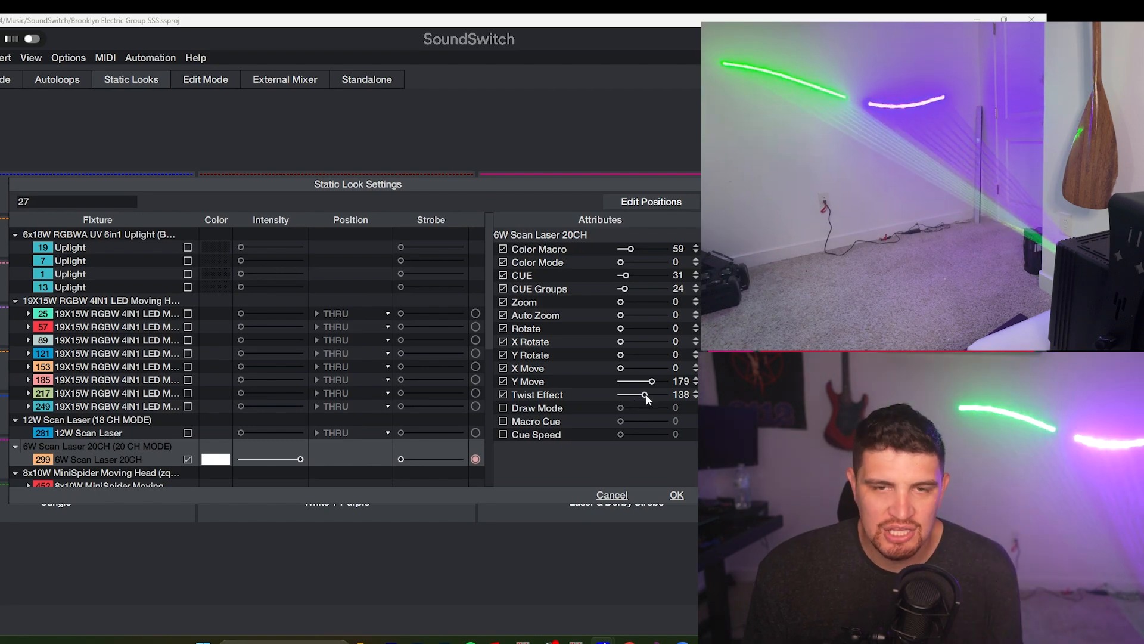
{"action": "left_click_drag", "start_coordinate": [646, 396], "coordinate": [676, 396]}
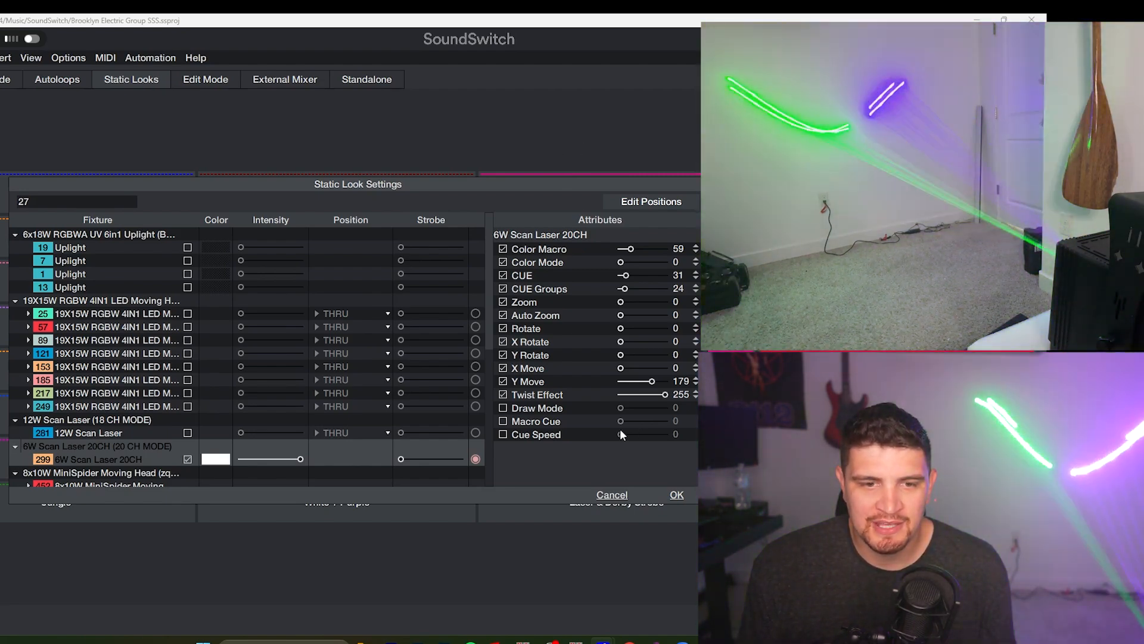
{"action": "left_click_drag", "start_coordinate": [652, 381], "coordinate": [534, 421]}
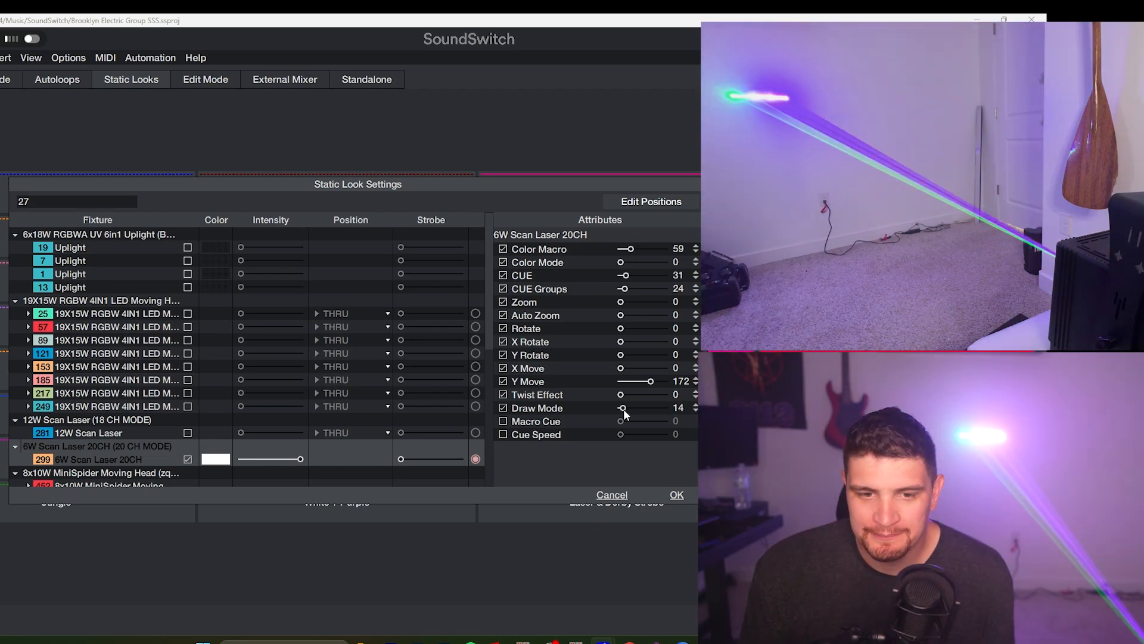
- Try the laser's Draw Mode at values such as 93, 141, 156 and 176, and leave it at 203
{"action": "left_click_drag", "start_coordinate": [623, 409], "coordinate": [637, 410]}
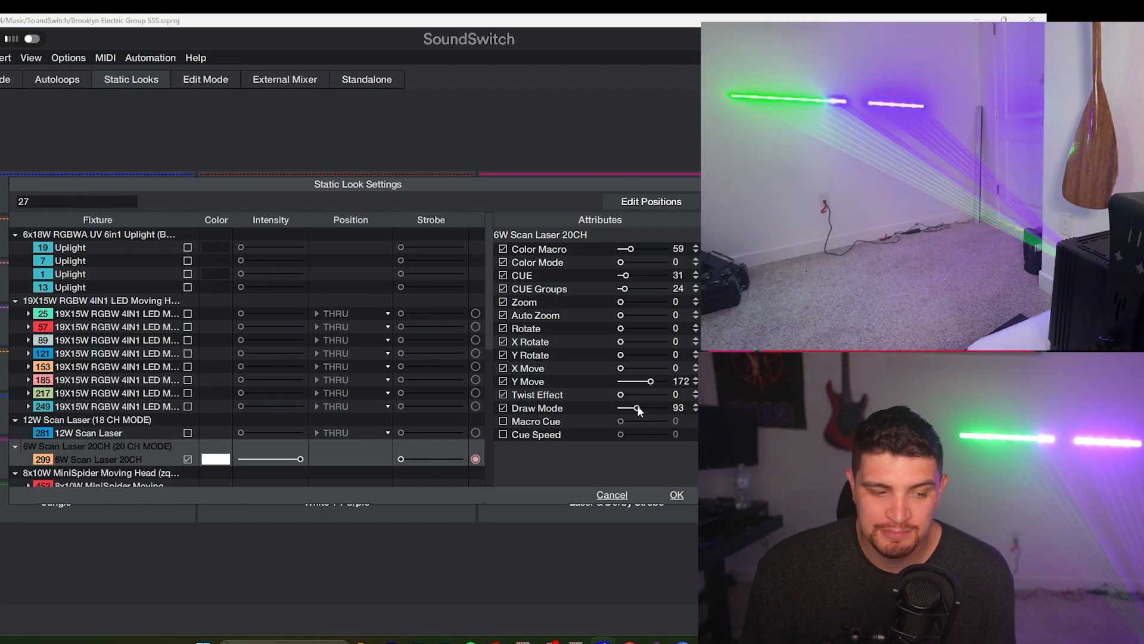
{"action": "left_click_drag", "start_coordinate": [638, 410], "coordinate": [648, 410]}
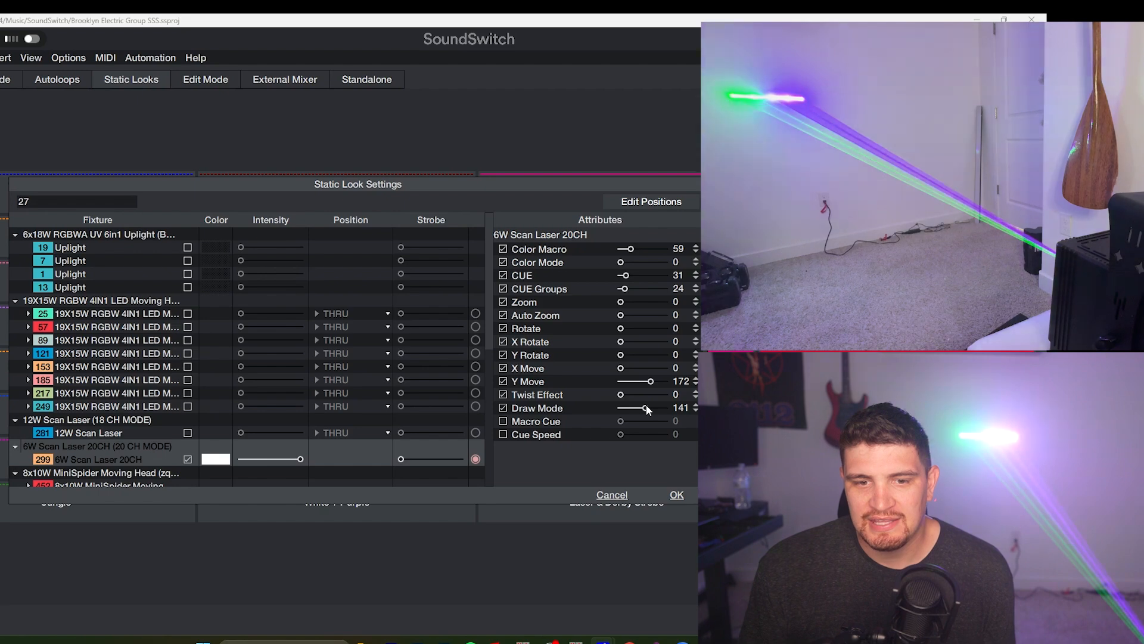
{"action": "left_click", "coordinate": [695, 405]}
{"action": "left_click", "coordinate": [695, 405]}
{"action": "left_click", "coordinate": [695, 405]}
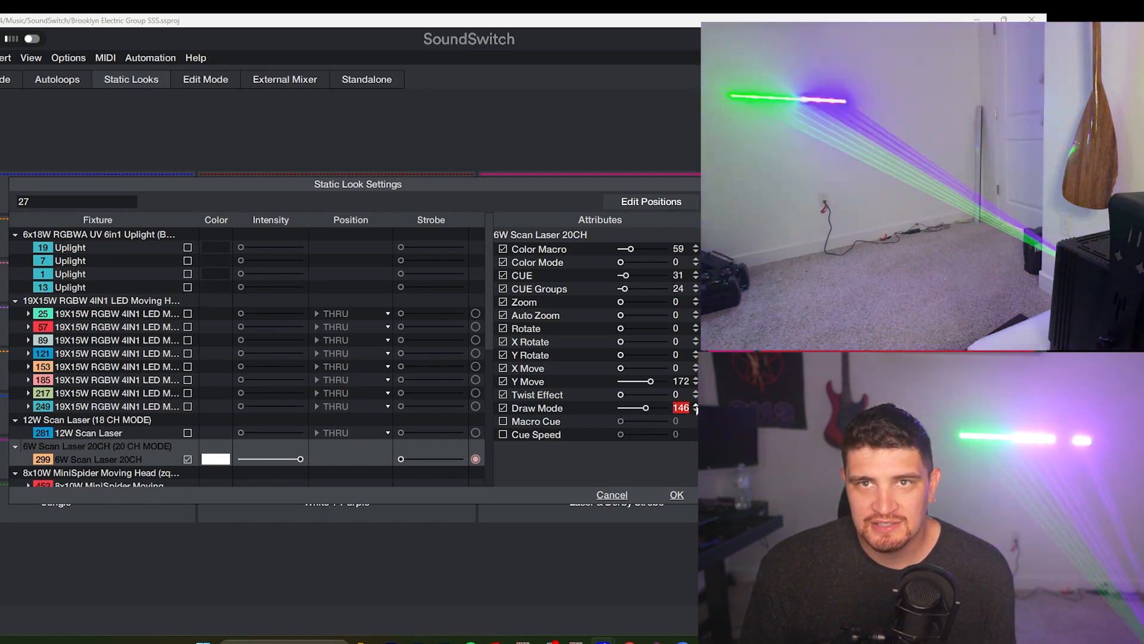
{"action": "left_click", "coordinate": [695, 405]}
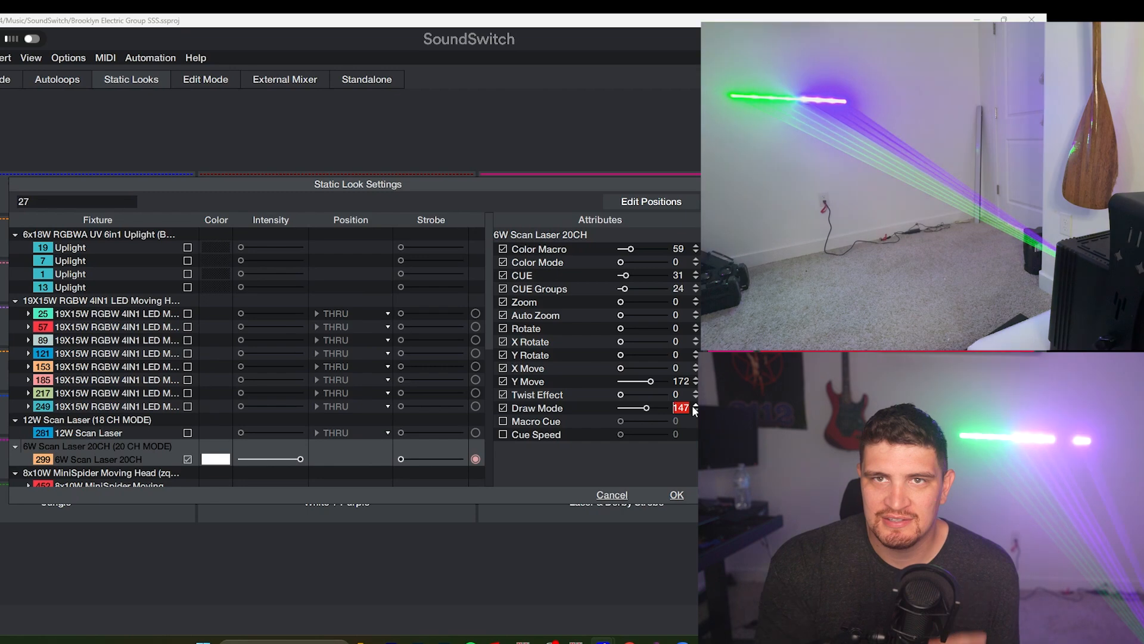
{"action": "left_click", "coordinate": [695, 405]}
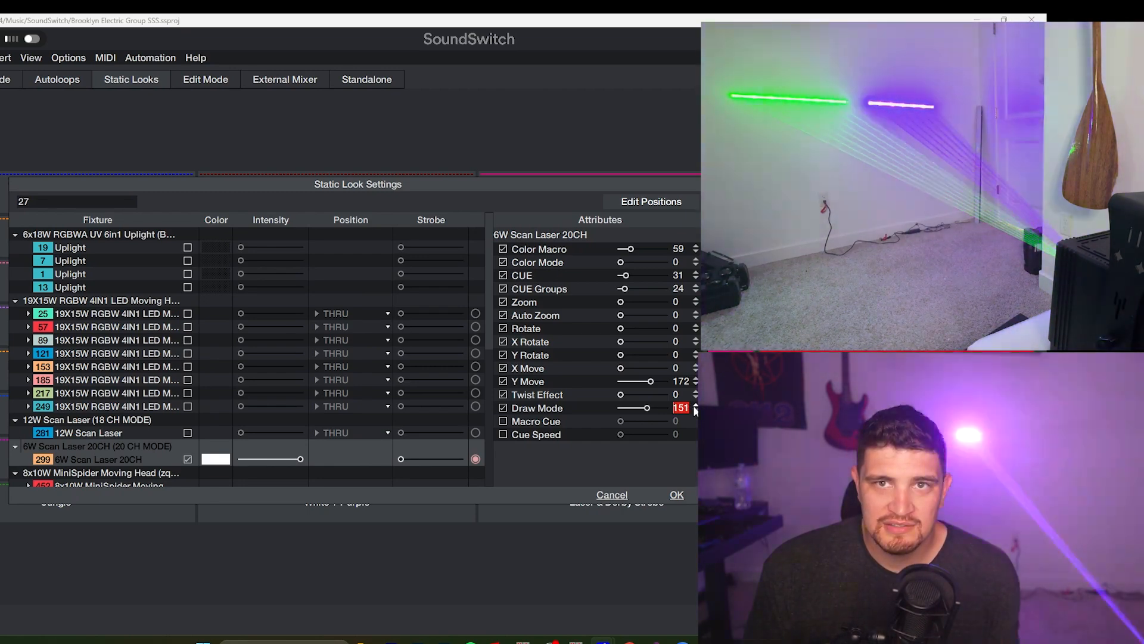
{"action": "left_click", "coordinate": [695, 405]}
{"action": "left_click", "coordinate": [695, 406]}
{"action": "left_click", "coordinate": [694, 406]}
{"action": "left_click", "coordinate": [695, 405]}
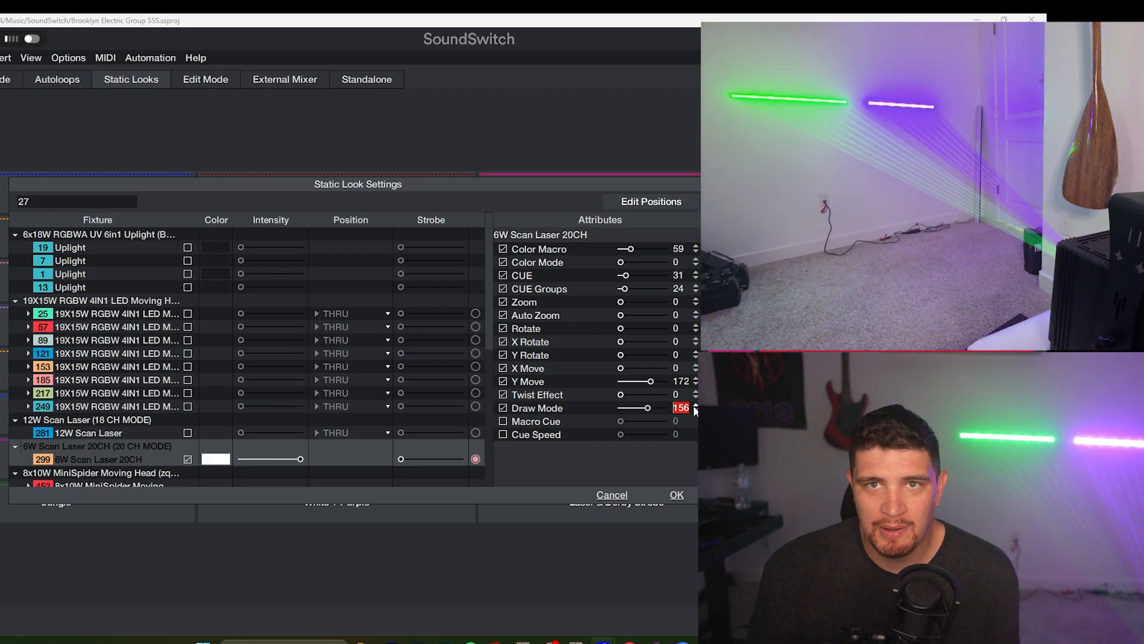
{"action": "left_click", "coordinate": [651, 408]}
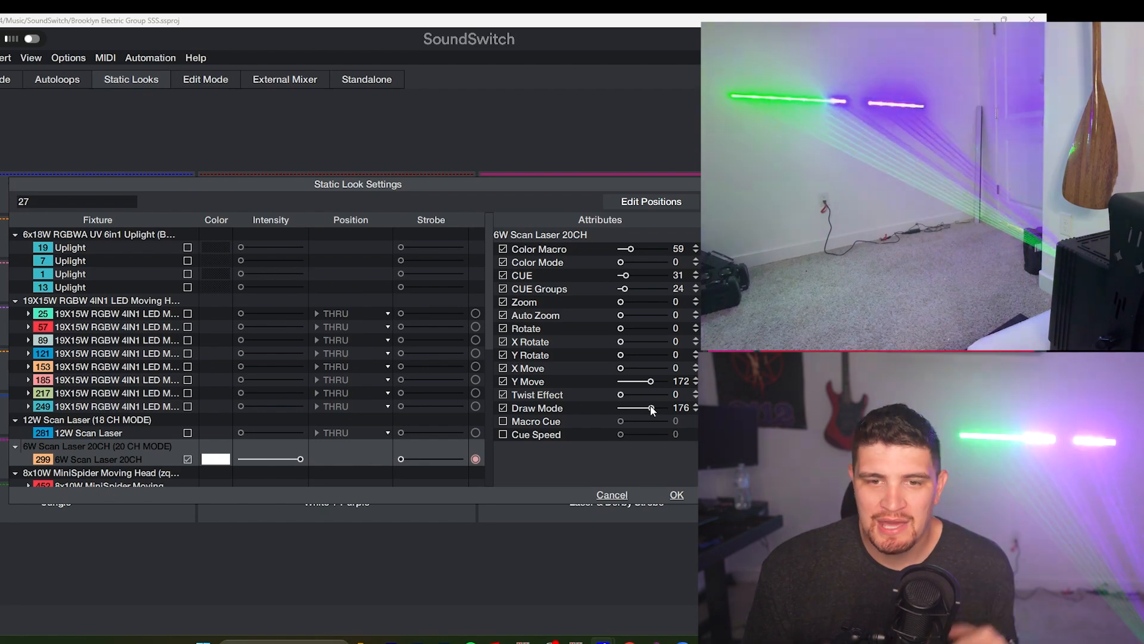
{"action": "left_click_drag", "start_coordinate": [651, 407], "coordinate": [658, 408]}
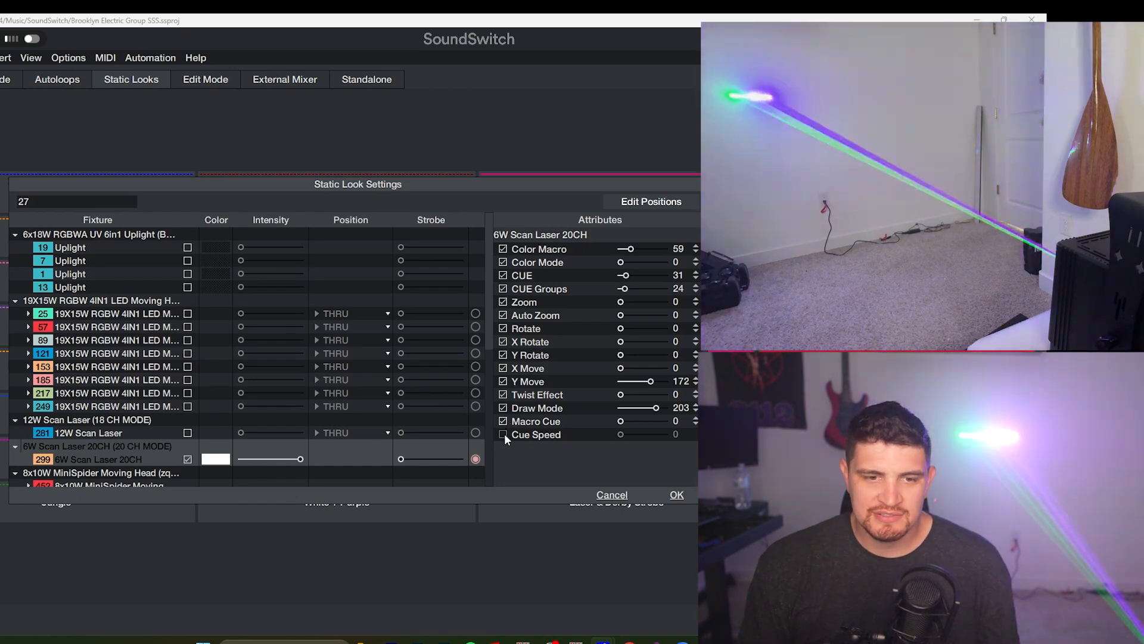
- Enable Cue Speed alongside Macro Cue, set Macro Cue to 193, and change Color Macro to 128
{"action": "left_click", "coordinate": [503, 434]}
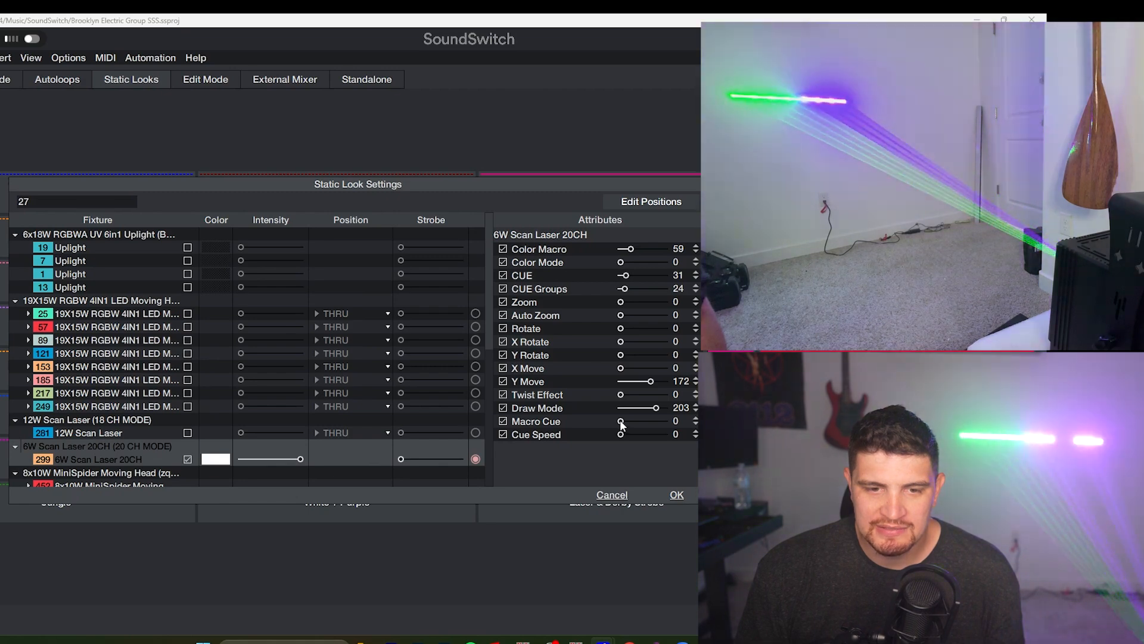
{"action": "left_click_drag", "start_coordinate": [620, 421], "coordinate": [625, 420]}
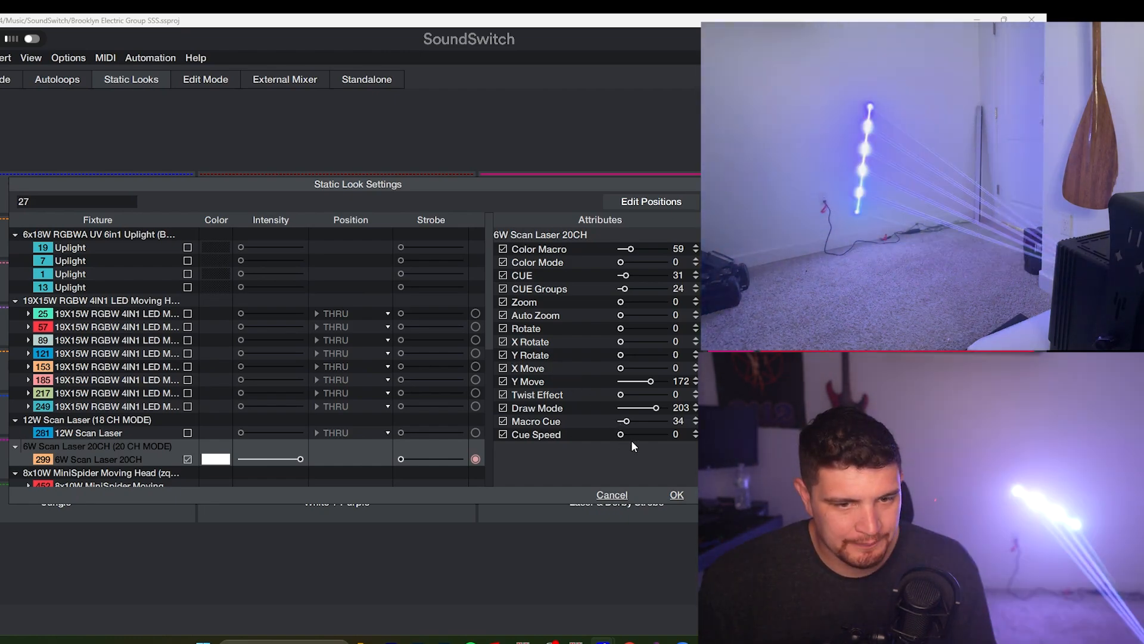
{"action": "left_click_drag", "start_coordinate": [624, 421], "coordinate": [654, 420]}
{"action": "left_click_drag", "start_coordinate": [633, 249], "coordinate": [640, 253]}
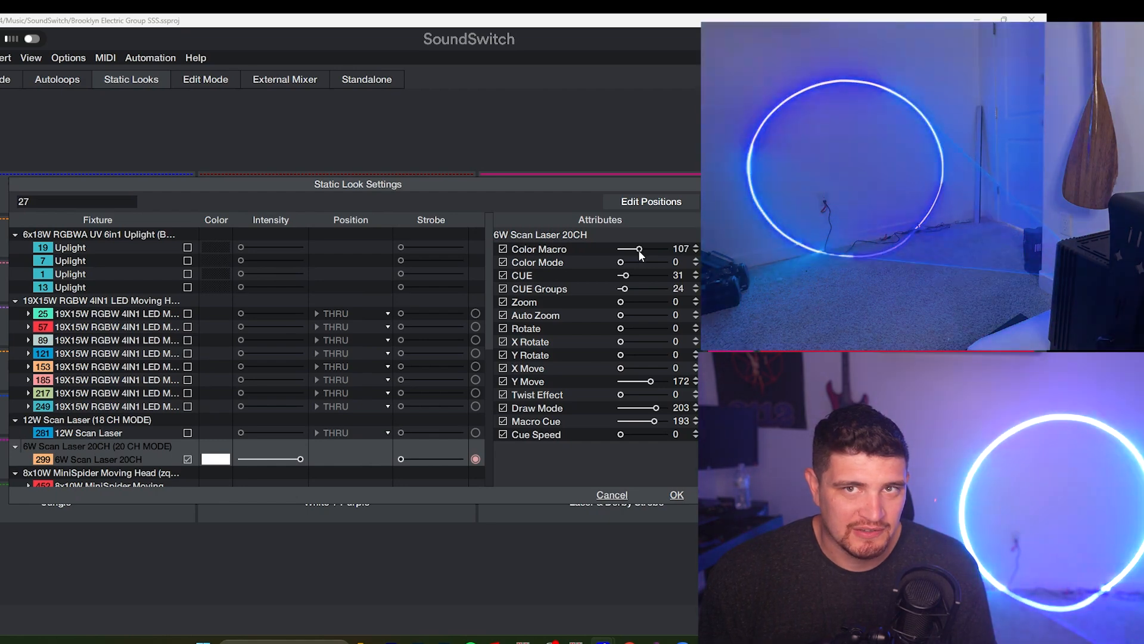
{"action": "left_click_drag", "start_coordinate": [642, 249], "coordinate": [644, 249]}
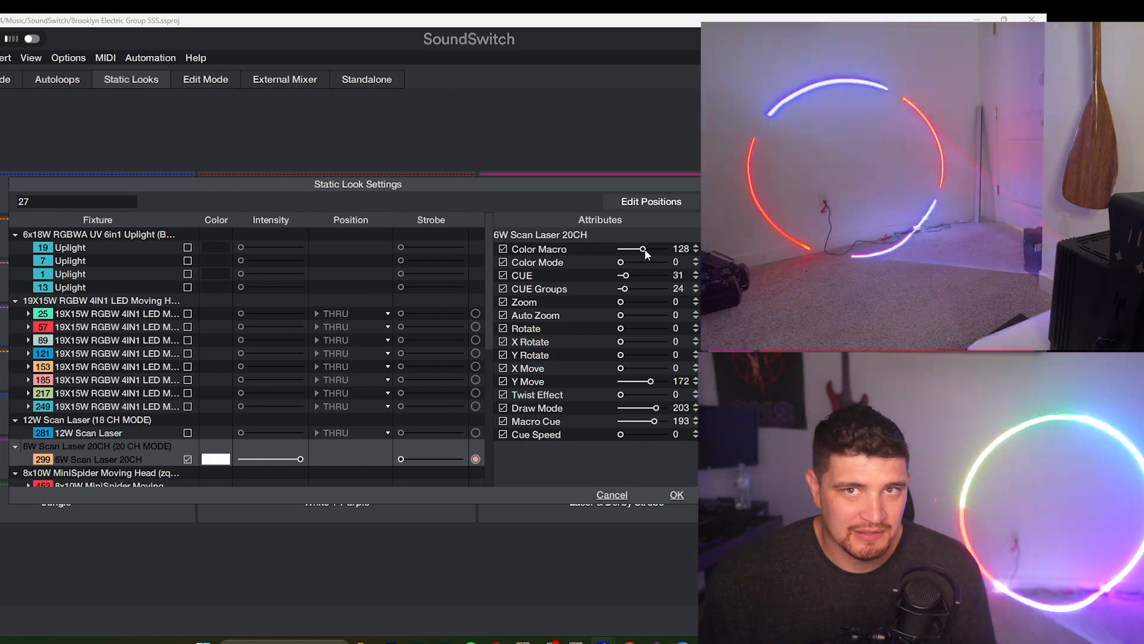
- Test Cue Speed at 190 with Macro Cue at 165, reset both to 0, and save the static look
{"action": "left_click_drag", "start_coordinate": [623, 433], "coordinate": [648, 416]}
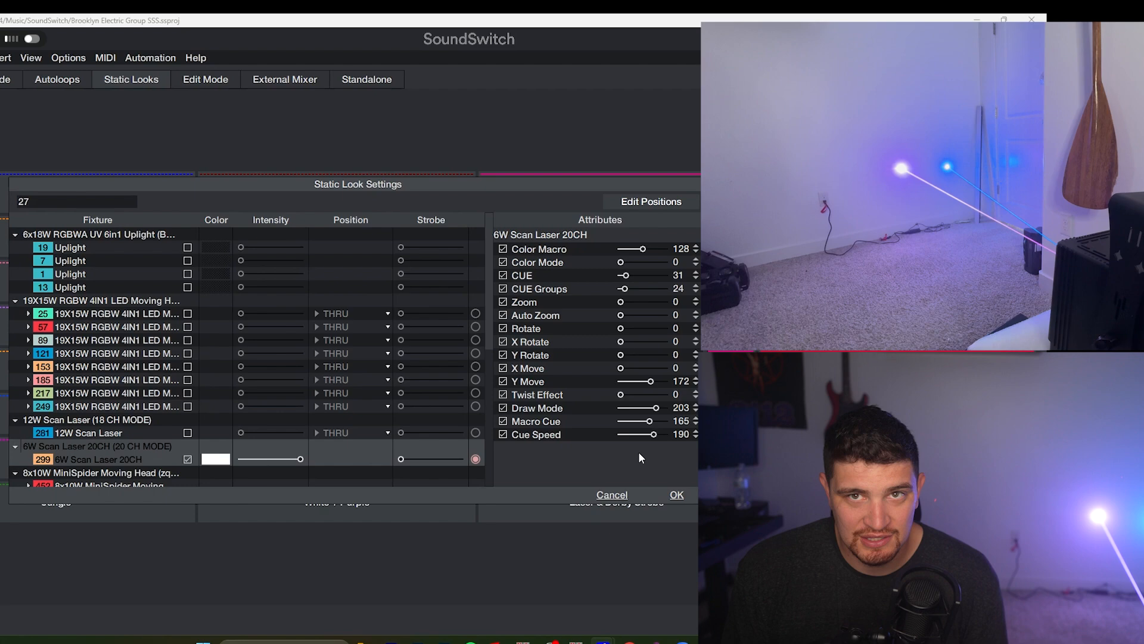
{"action": "left_click_drag", "start_coordinate": [648, 421], "coordinate": [550, 431]}
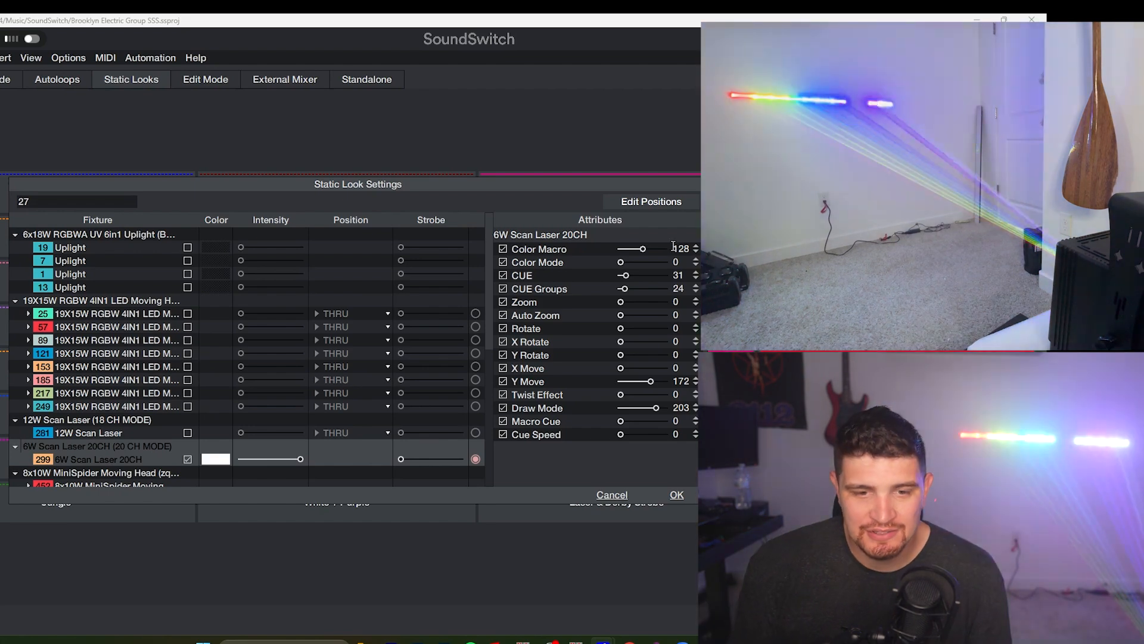
{"action": "left_click", "coordinate": [677, 495]}
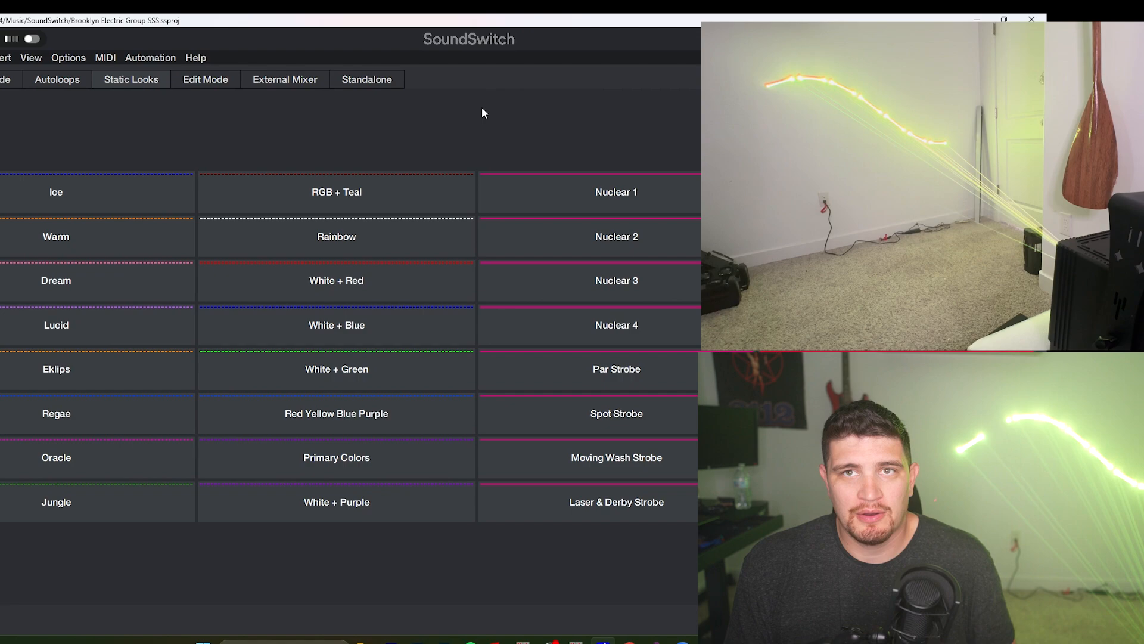
- Test the Black Out override and the Laser Blackout static look, and bring up the Laser Blackout look's options
{"action": "left_click", "coordinate": [456, 188]}
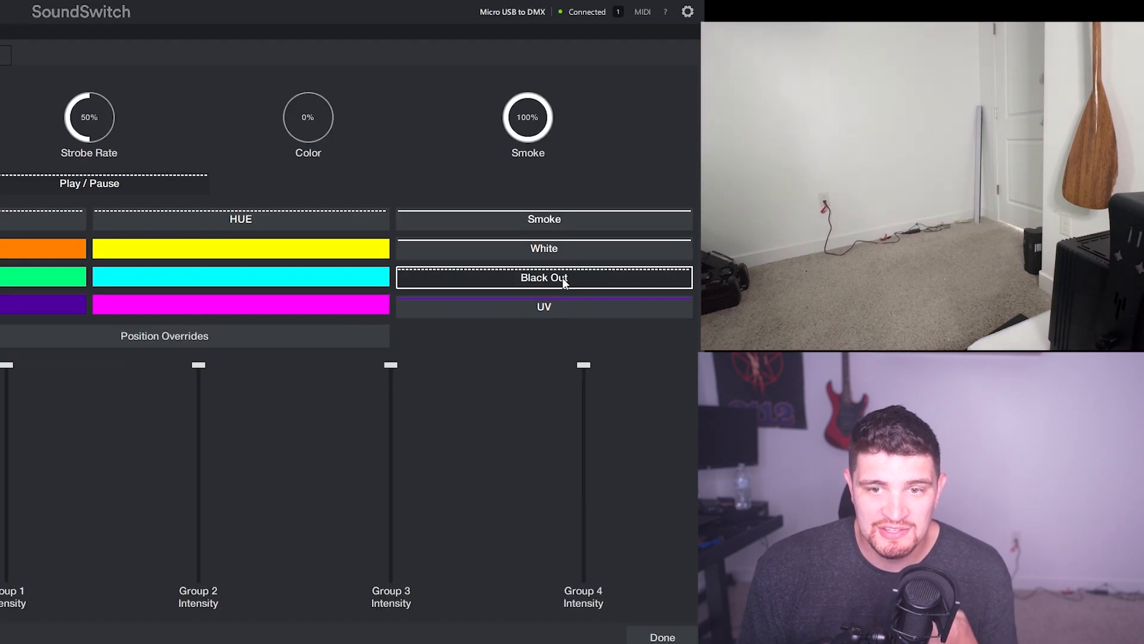
{"action": "left_click", "coordinate": [563, 284]}
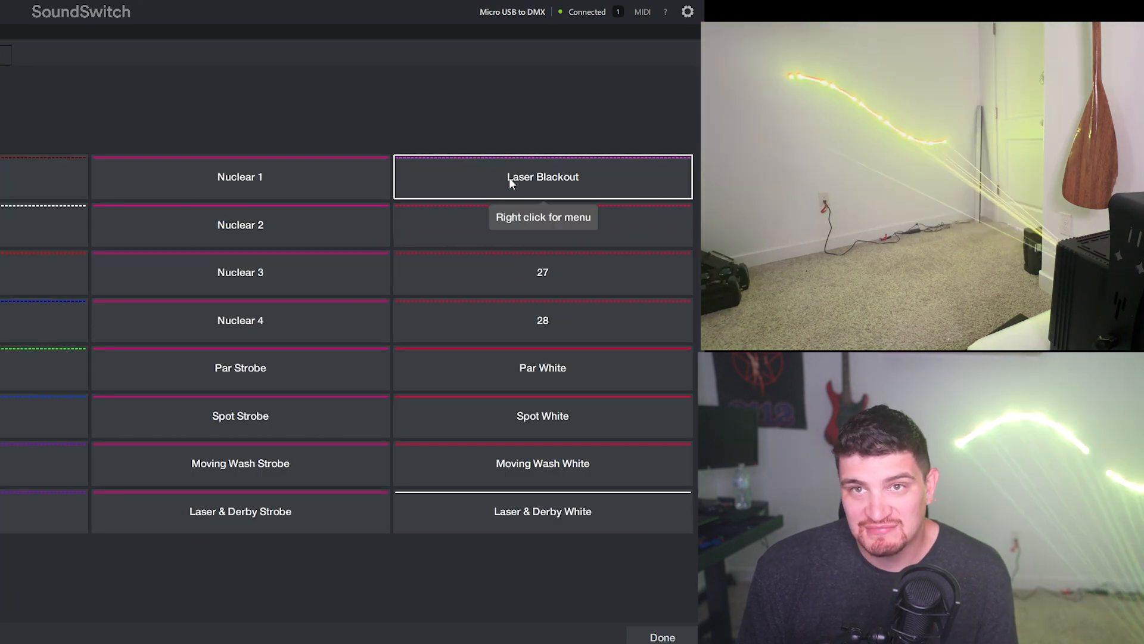
{"action": "left_click", "coordinate": [509, 177]}
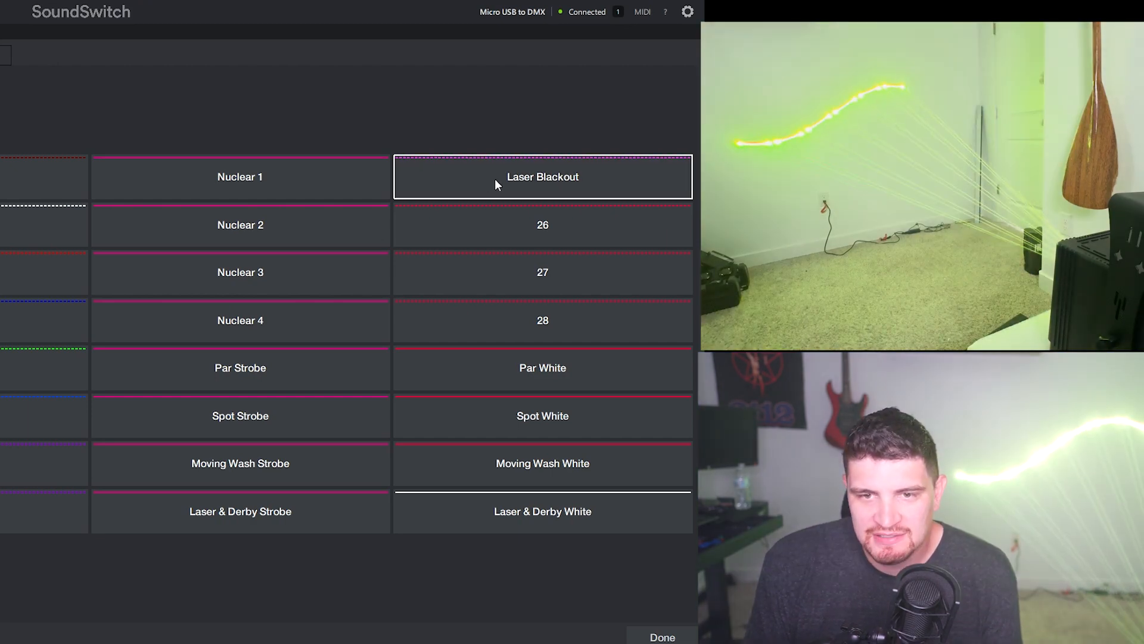
{"action": "right_click", "coordinate": [495, 180]}
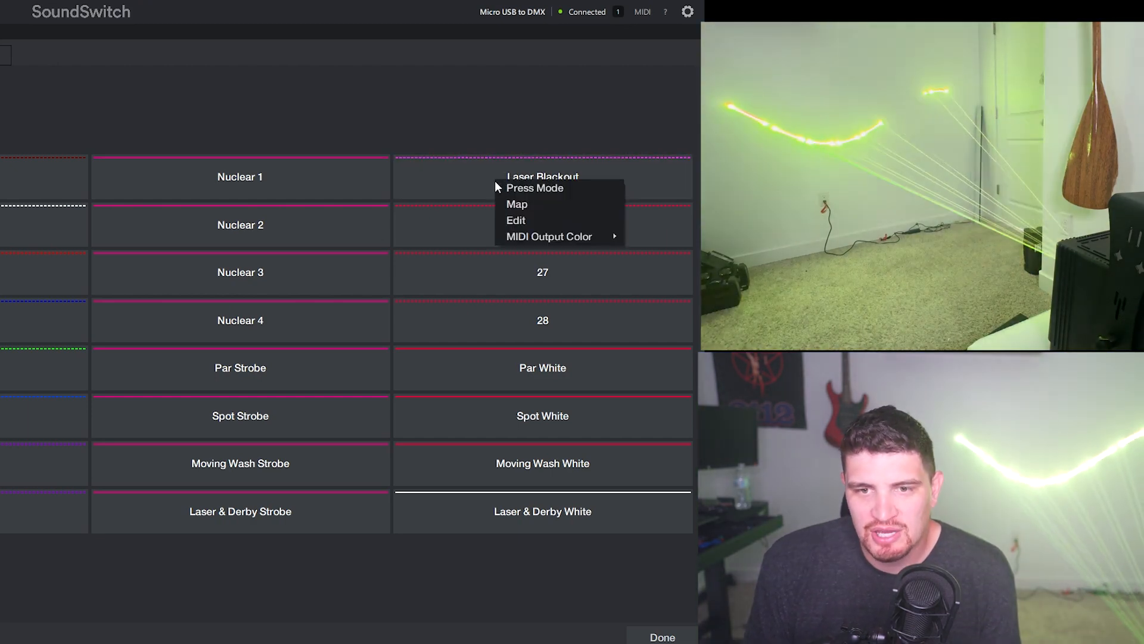
{"action": "left_click", "coordinate": [475, 137]}
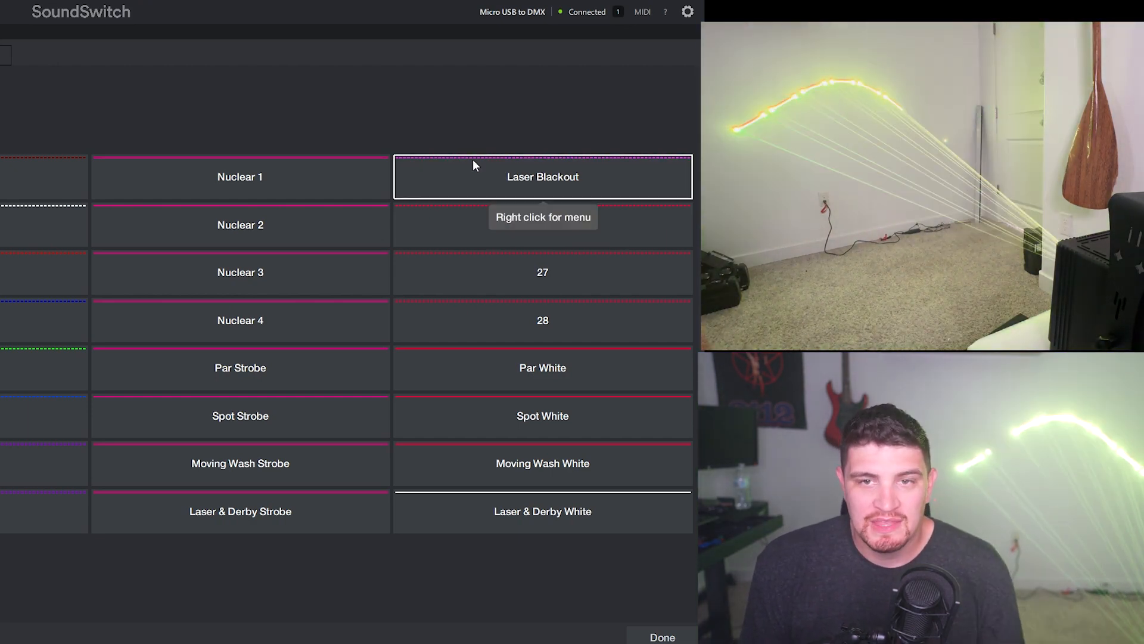